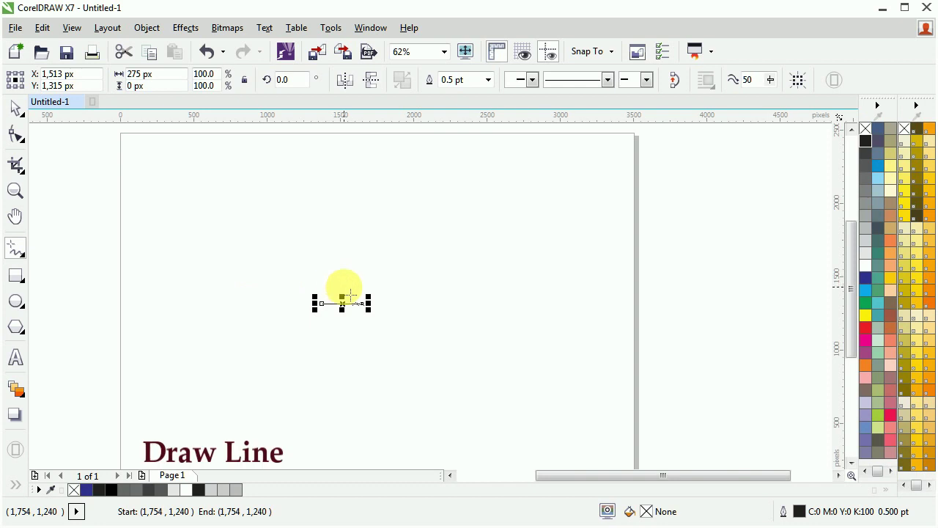
- Draw a vertical line about 200 px tall crossing the middle of the horizontal line
drag(341, 288, 347, 324)
click(16, 108)
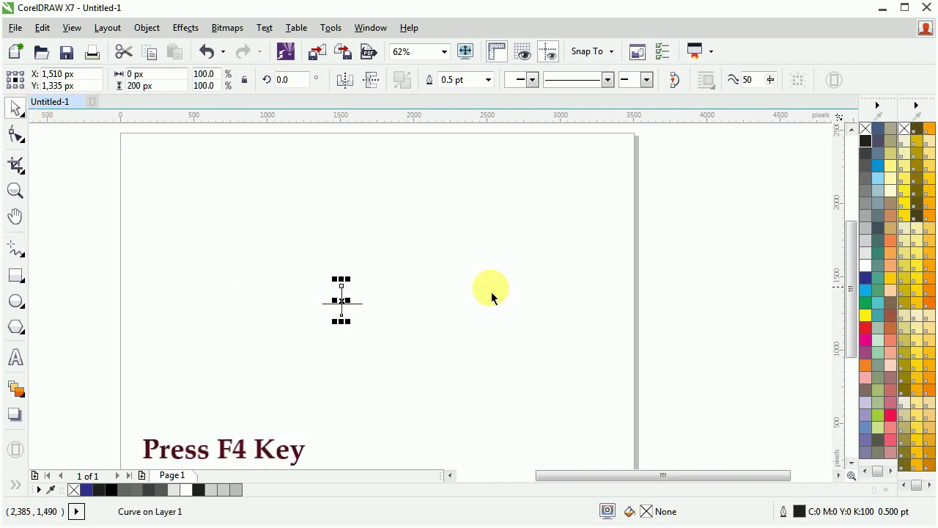
key(F4)
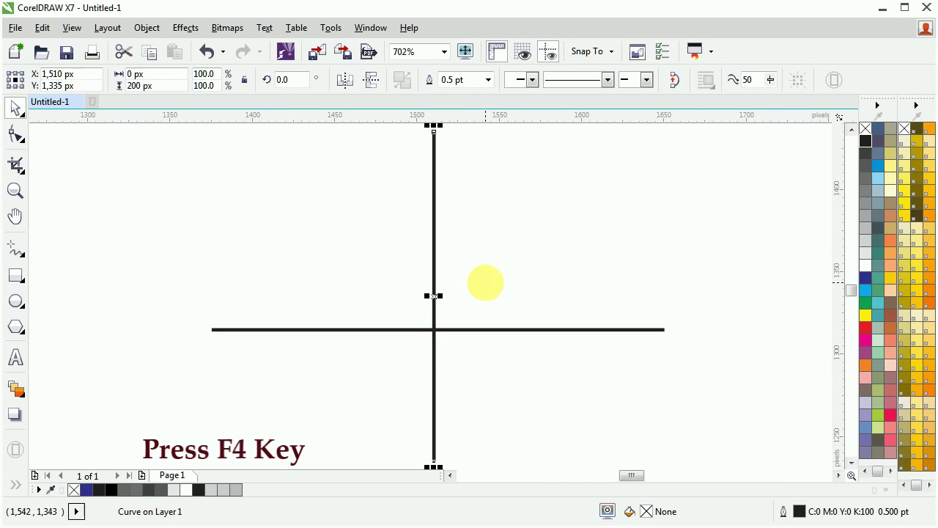
- Align the centres of the vertical and horizontal lines both horizontally and vertically
shift+click(475, 331)
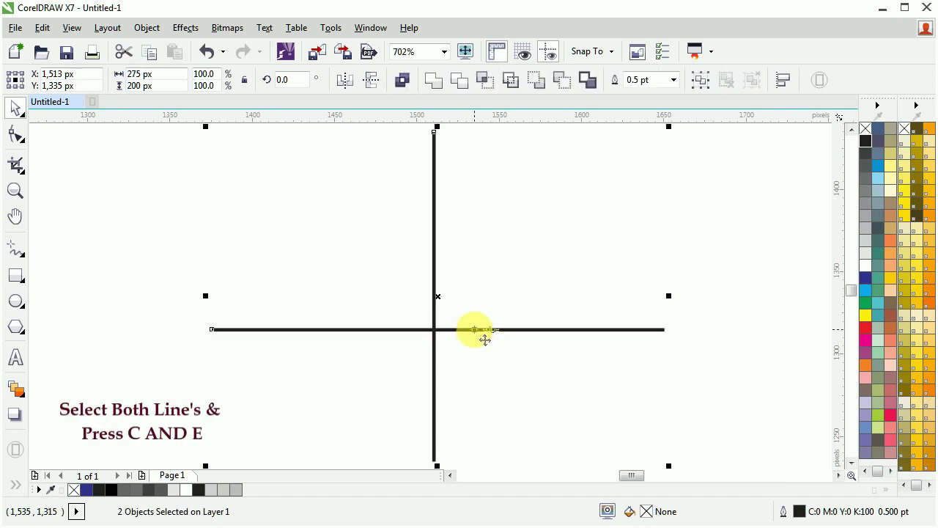
key(c)
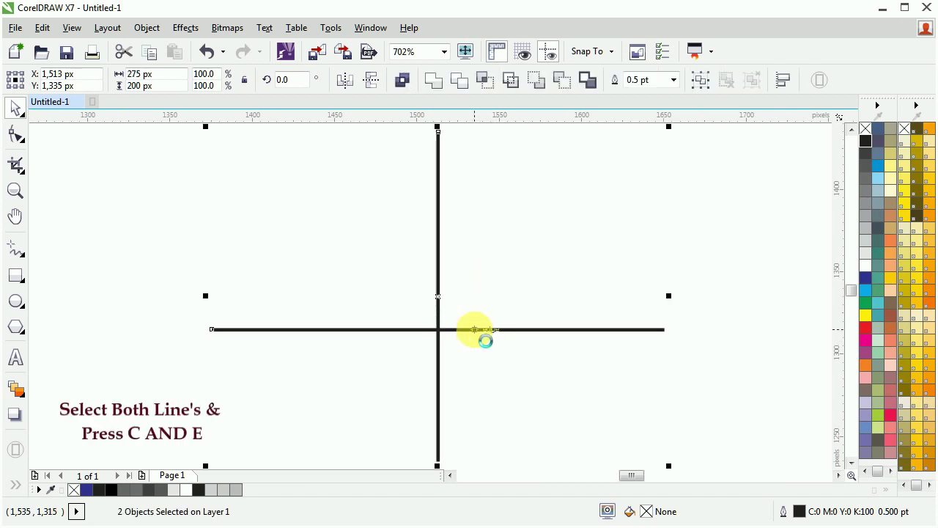
key(e)
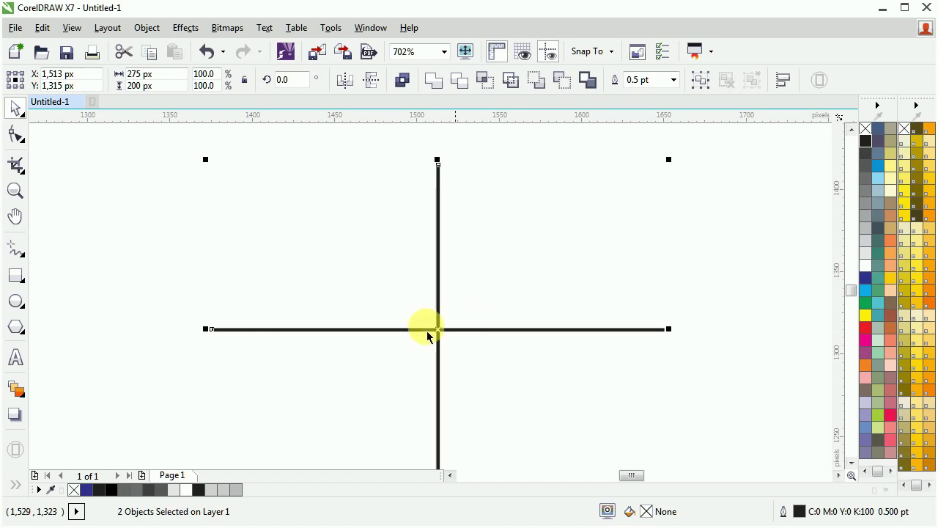
- Group the two crossed lines and centre the group on the page
right_click(438, 335)
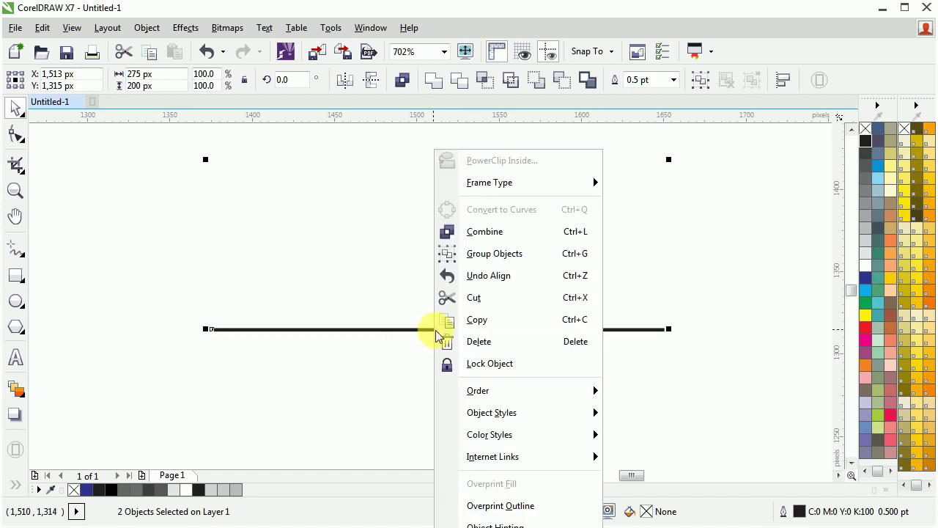
click(504, 254)
click(527, 247)
scroll(470, 241, down, 1)
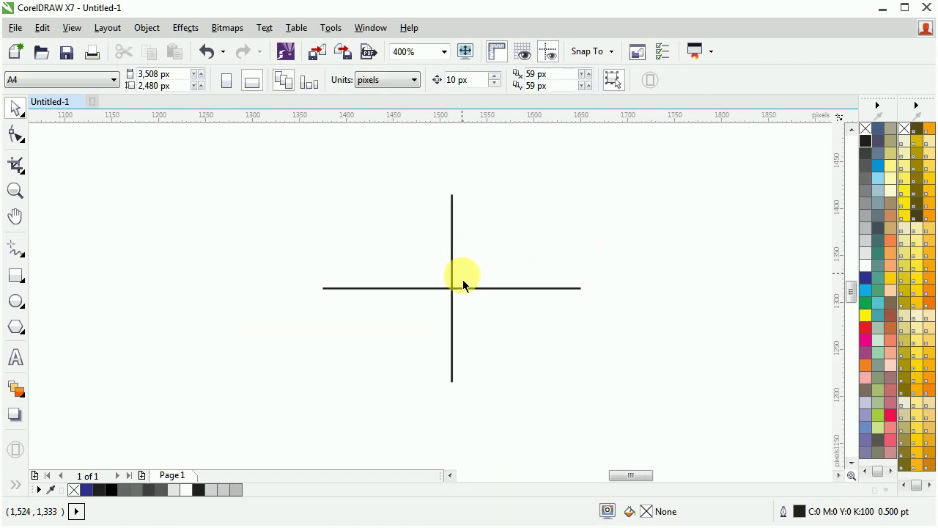
click(452, 294)
key(p)
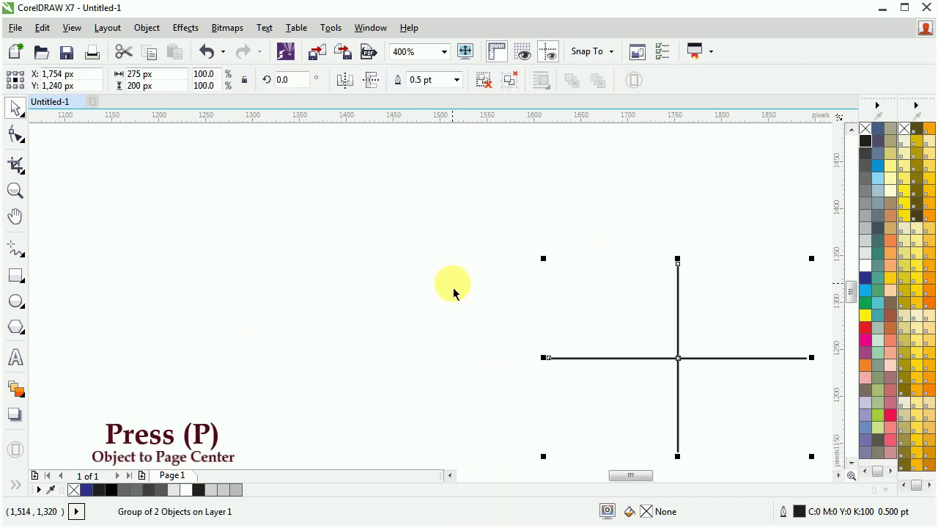
key(shift+F2)
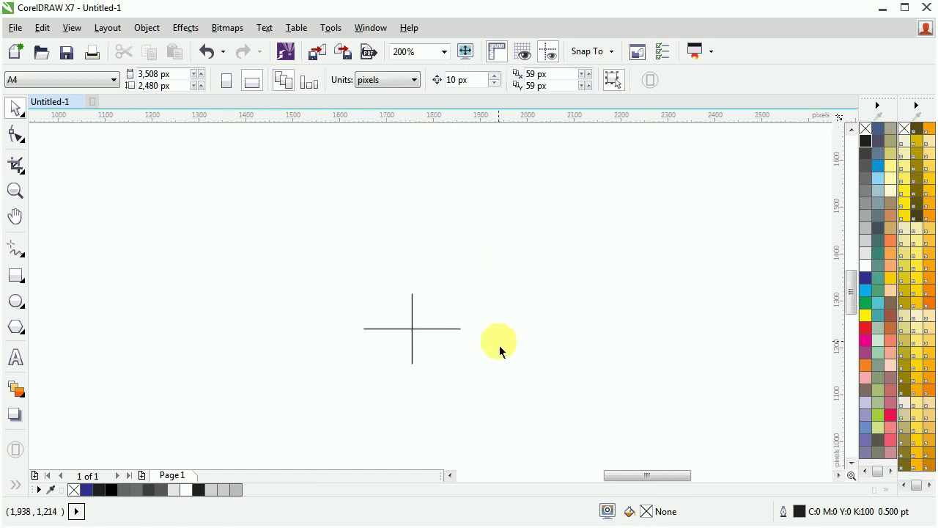
- Draw a circle beside the cross and set its size to 295 by 295 px
scroll(308, 312, down, 1)
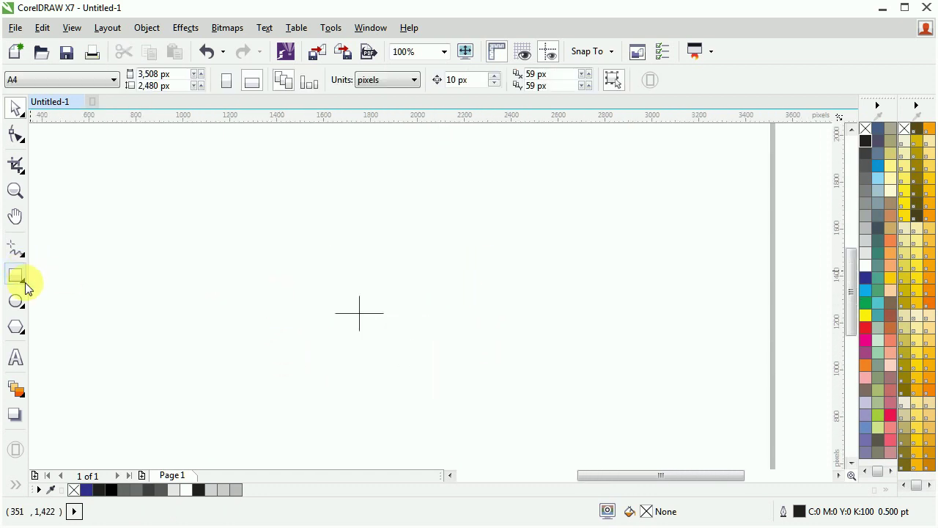
click(16, 301)
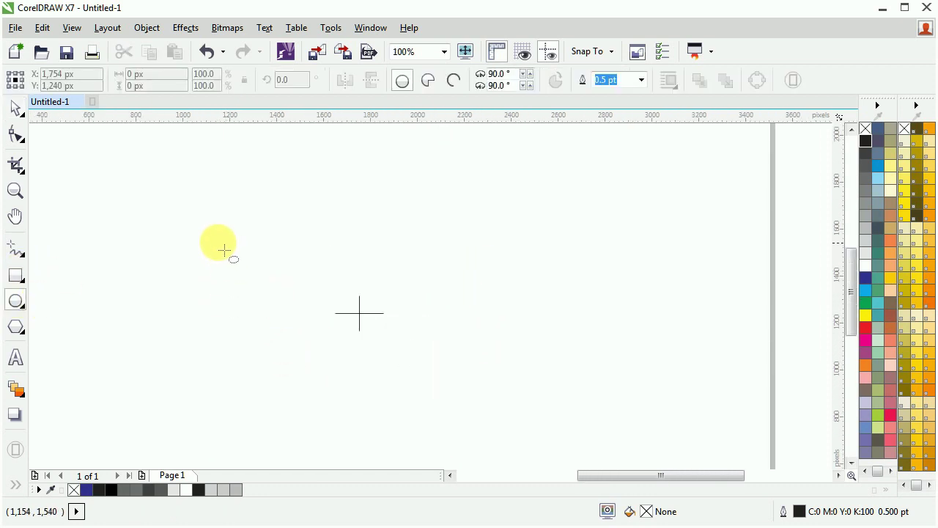
drag(217, 240, 331, 392)
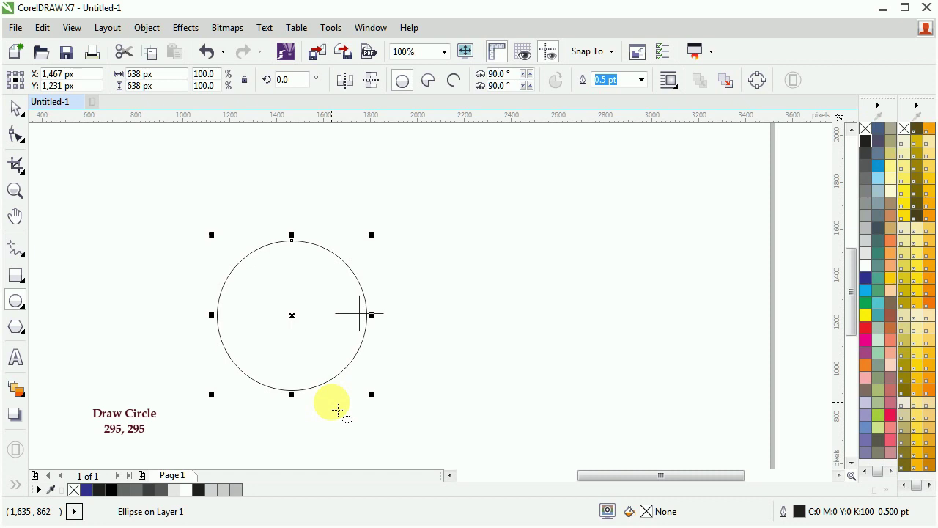
click(15, 107)
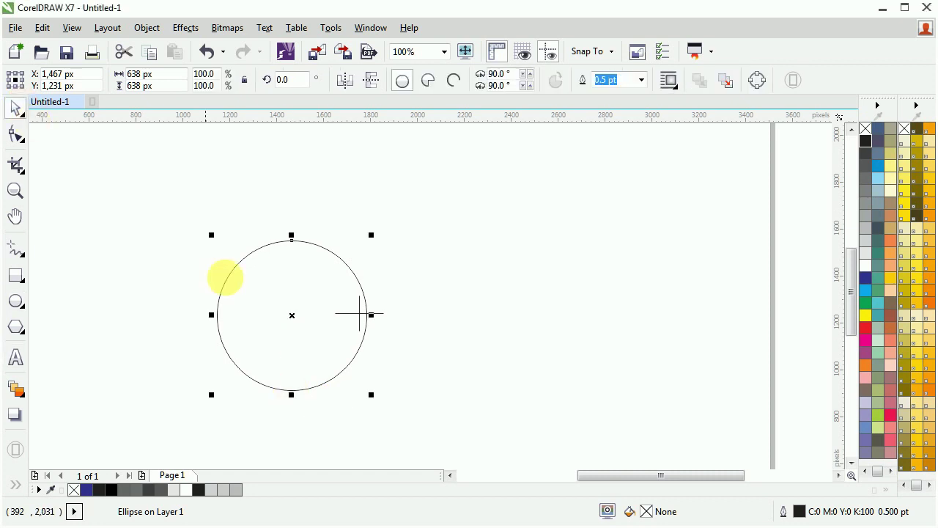
drag(168, 75, 121, 73)
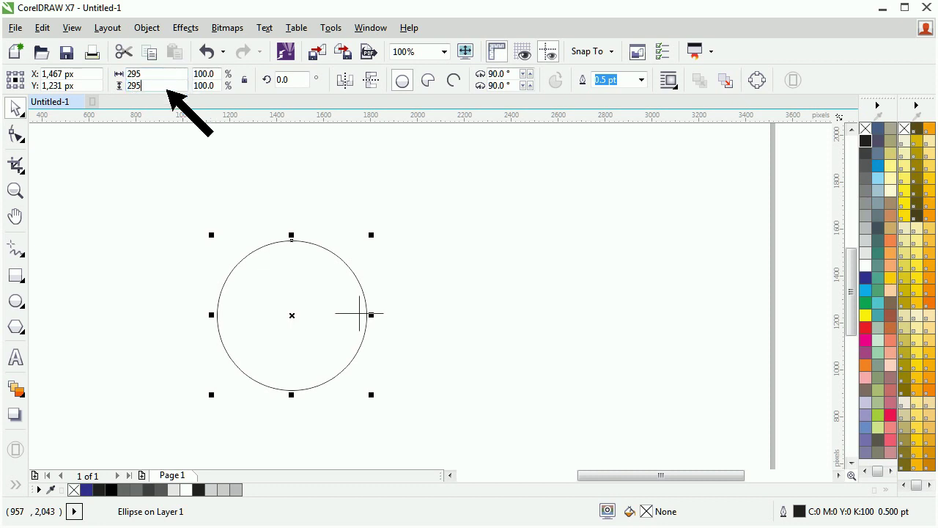
key(Return)
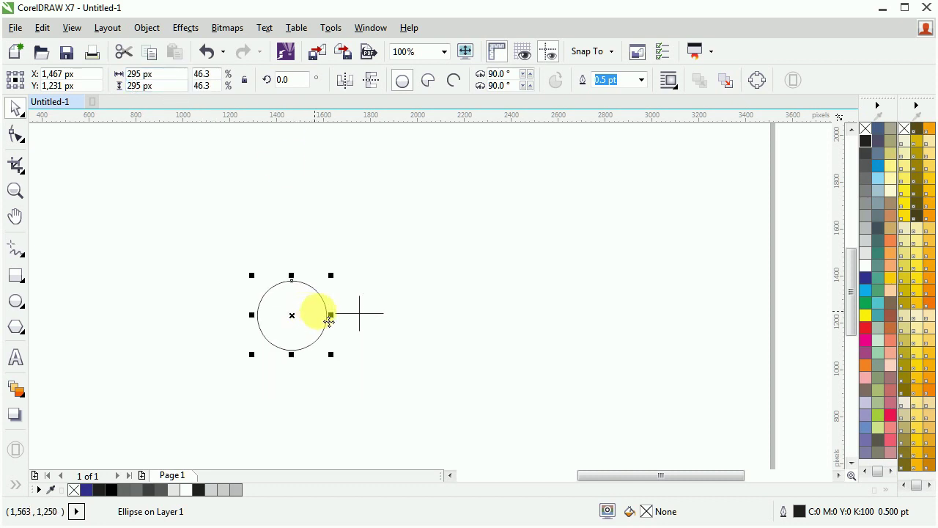
- Duplicate the circle in place and set the copy's size to 75 by 75 px
right_click(297, 314)
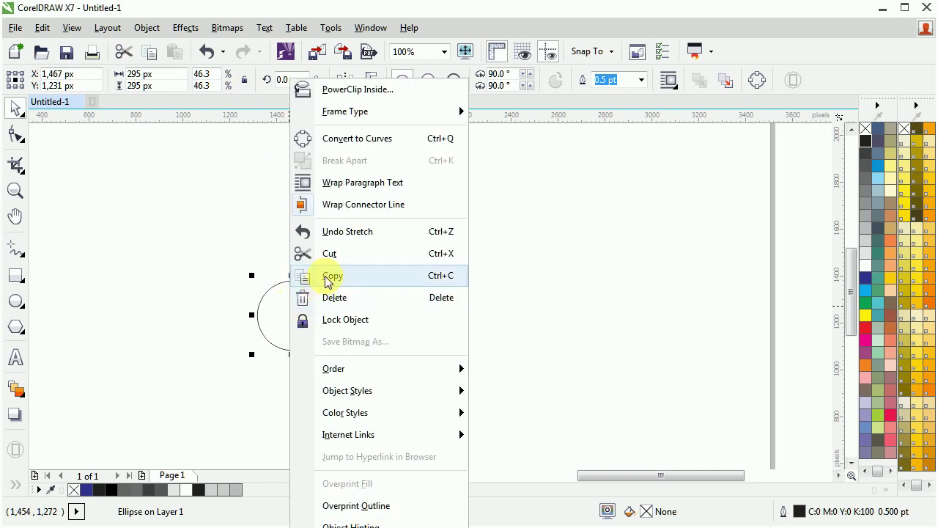
click(339, 277)
right_click(396, 262)
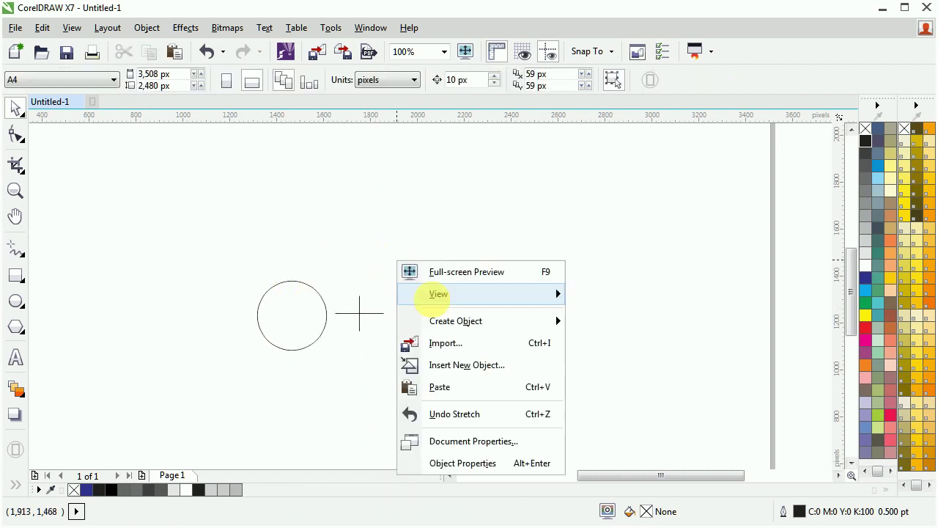
click(439, 387)
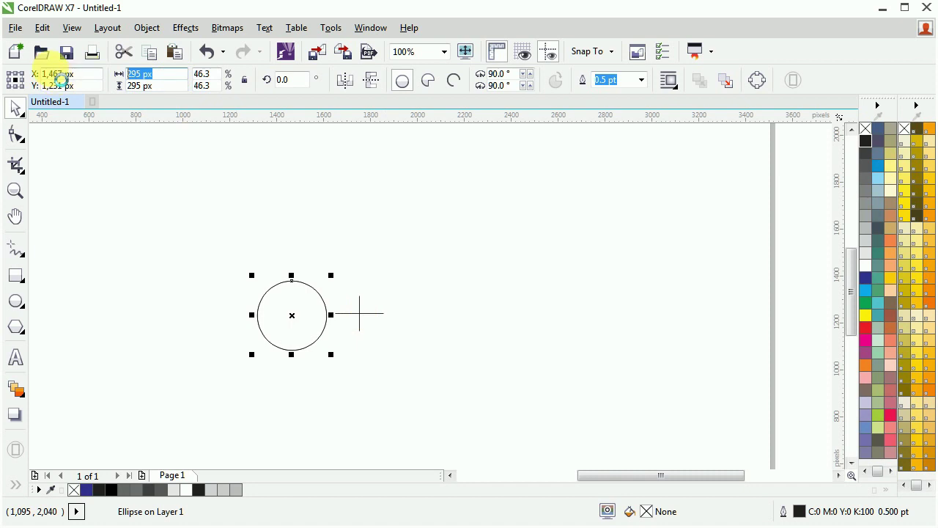
text(75)
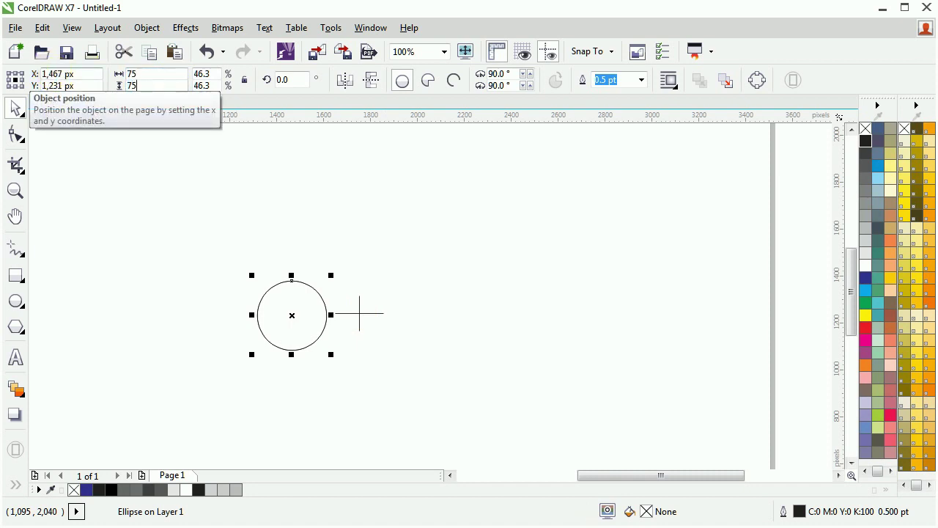
text(75)
key(Return)
key(F4)
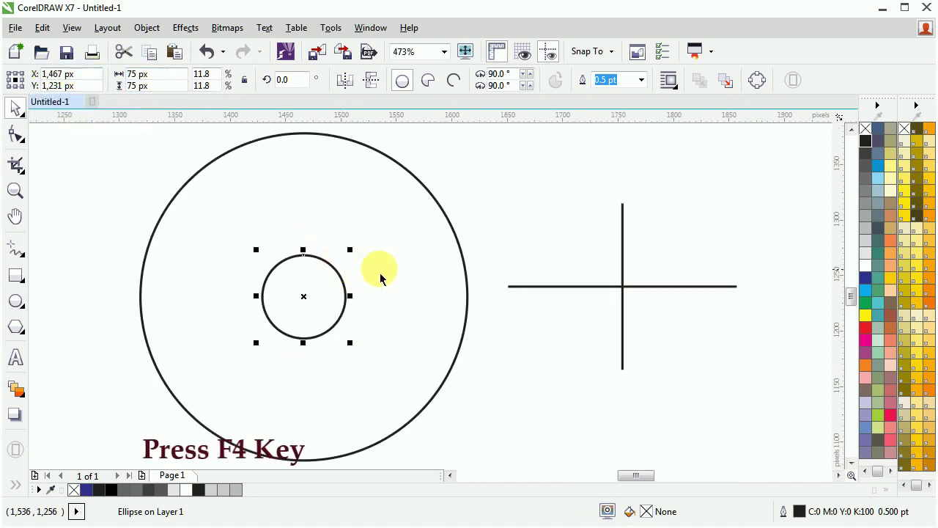
- Blend the small inner circle with the large outer circle using 4 intermediate steps
shift+click(358, 230)
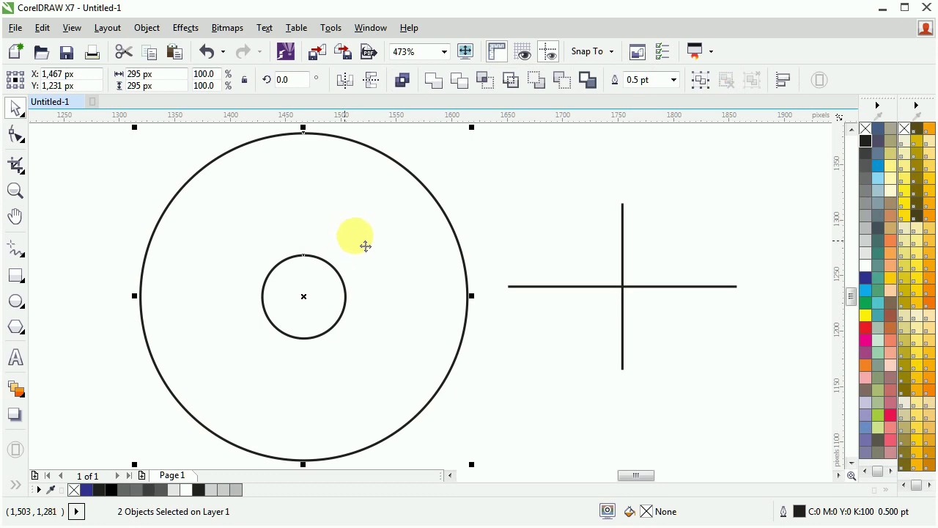
click(444, 188)
click(343, 290)
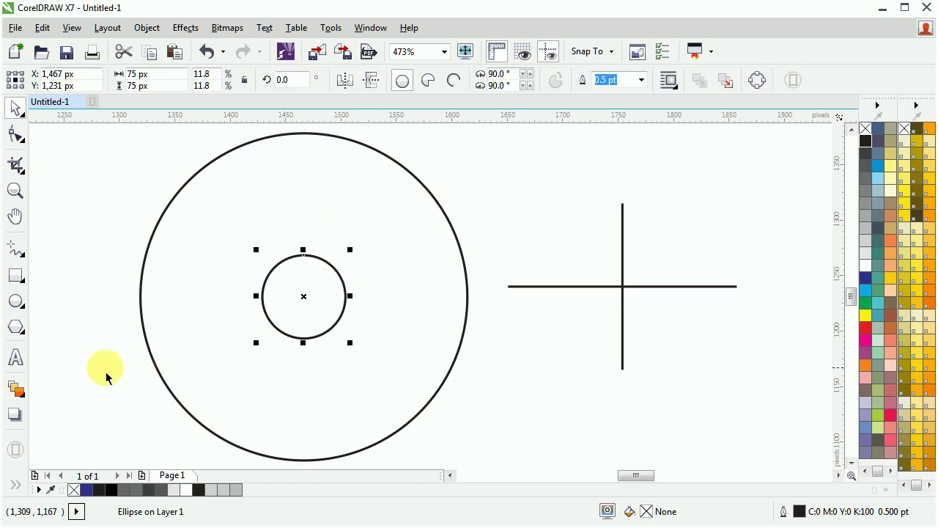
click(16, 388)
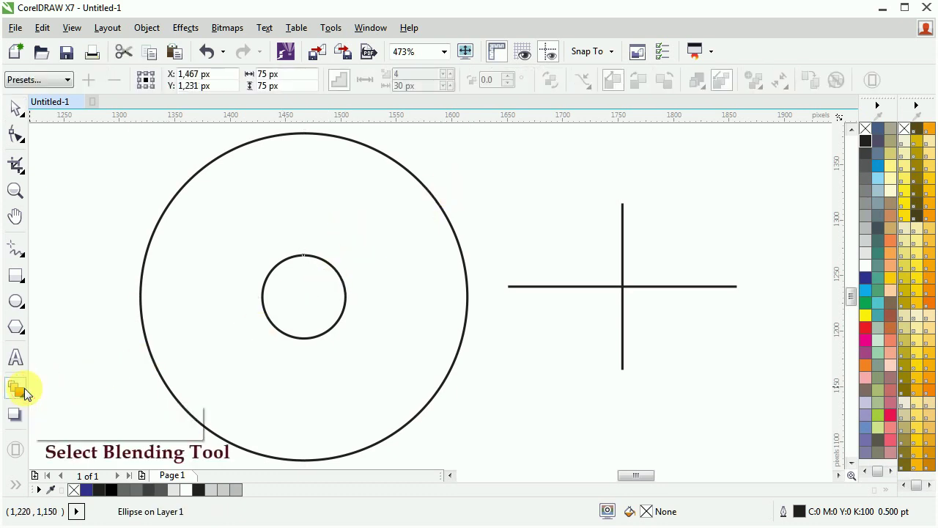
click(314, 278)
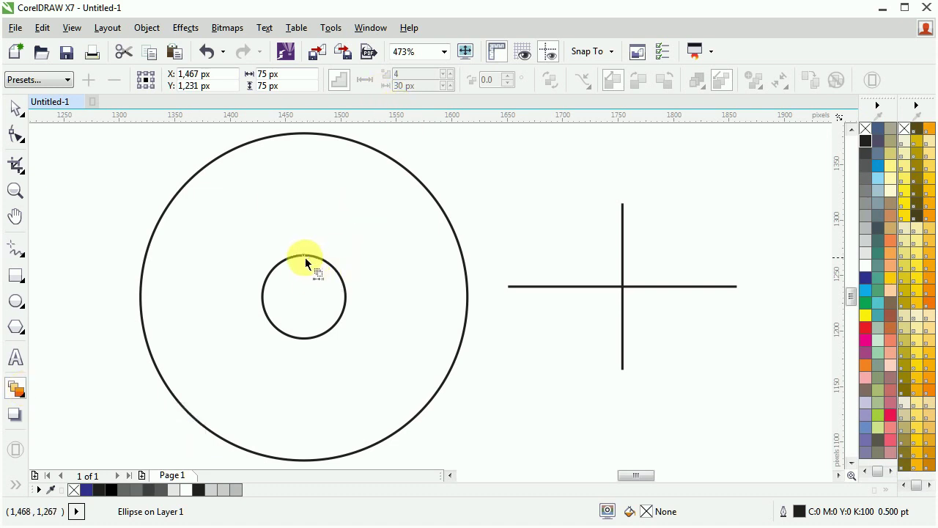
drag(263, 218, 287, 244)
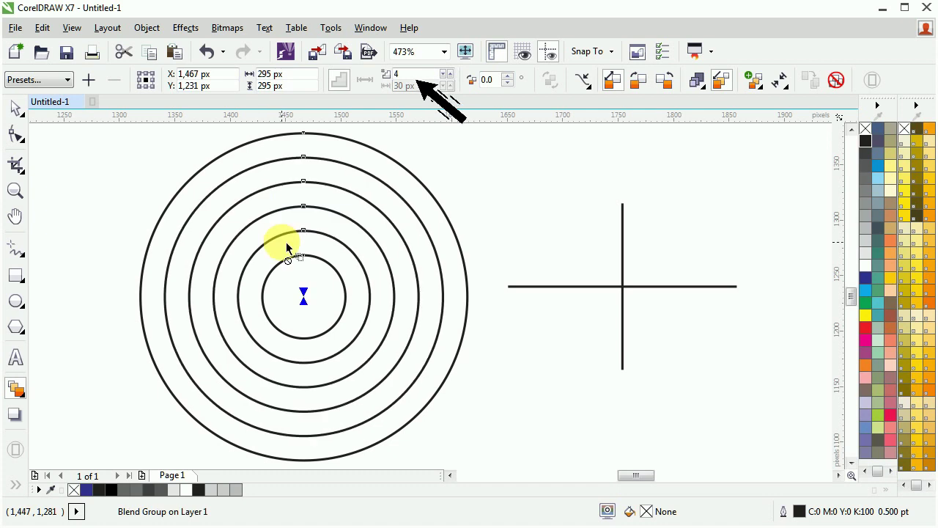
double_click(397, 77)
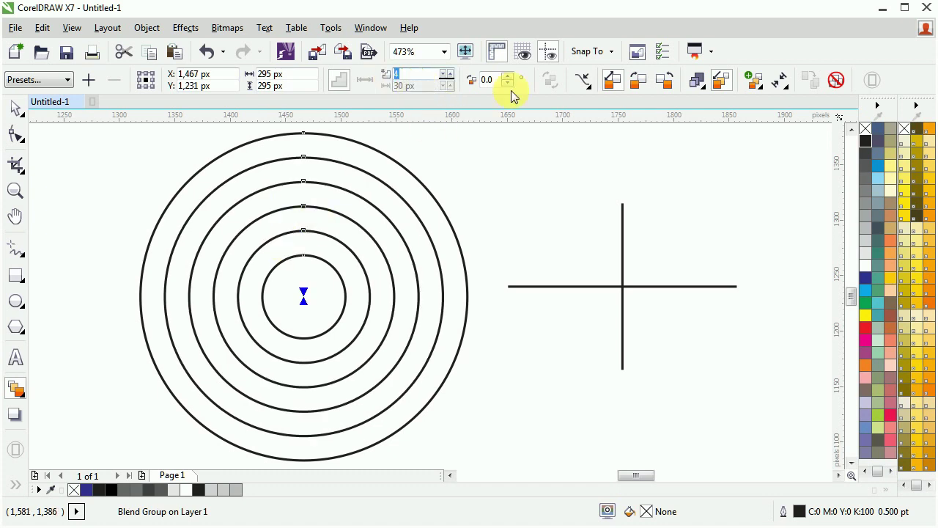
click(16, 107)
click(120, 165)
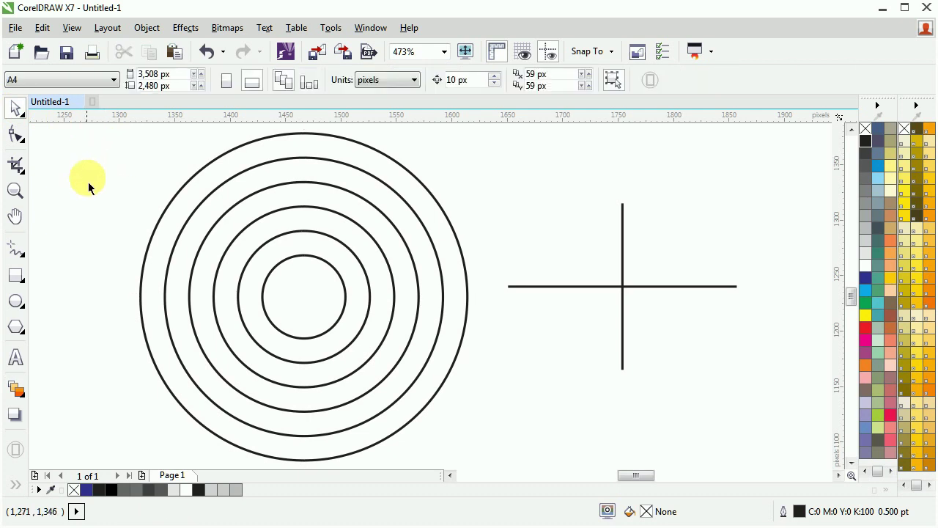
- Group the blended concentric circles and align their centre with the cross
scroll(98, 212, down, 2)
drag(310, 163, 133, 324)
drag(102, 354, 102, 353)
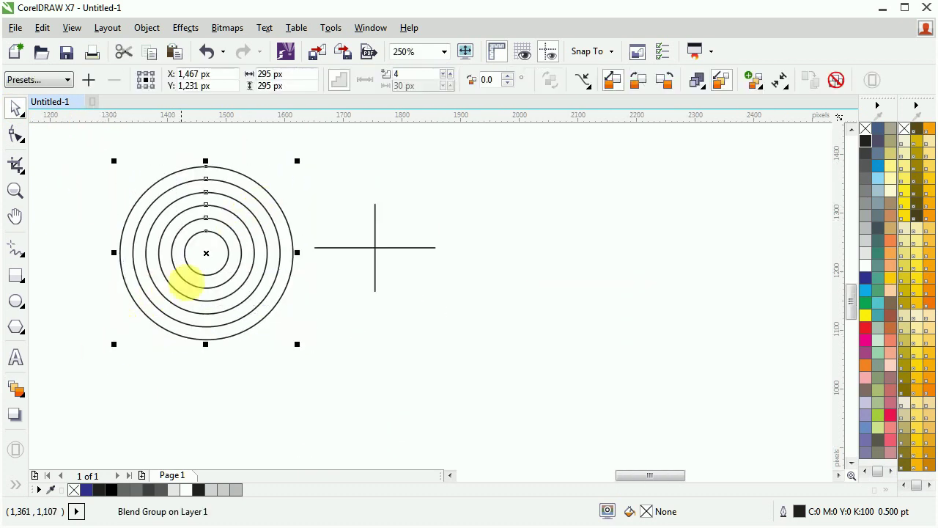
right_click(210, 269)
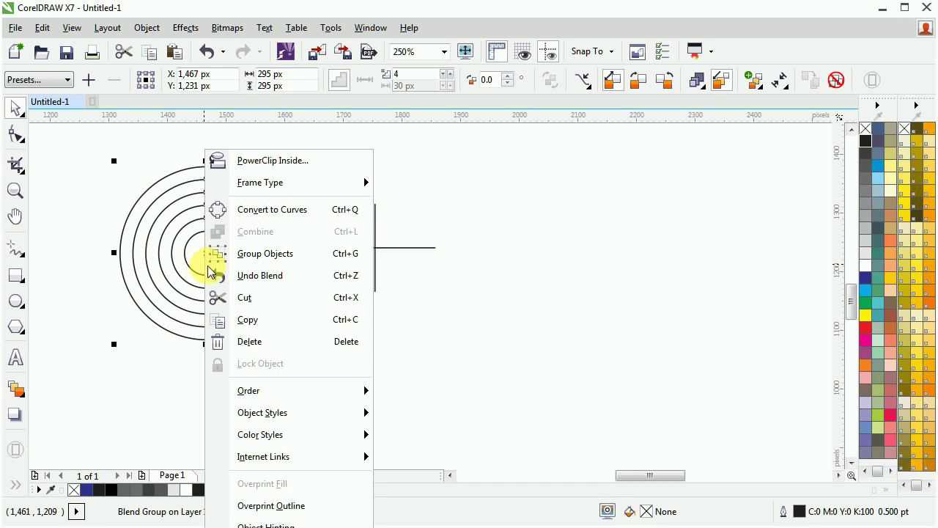
click(273, 257)
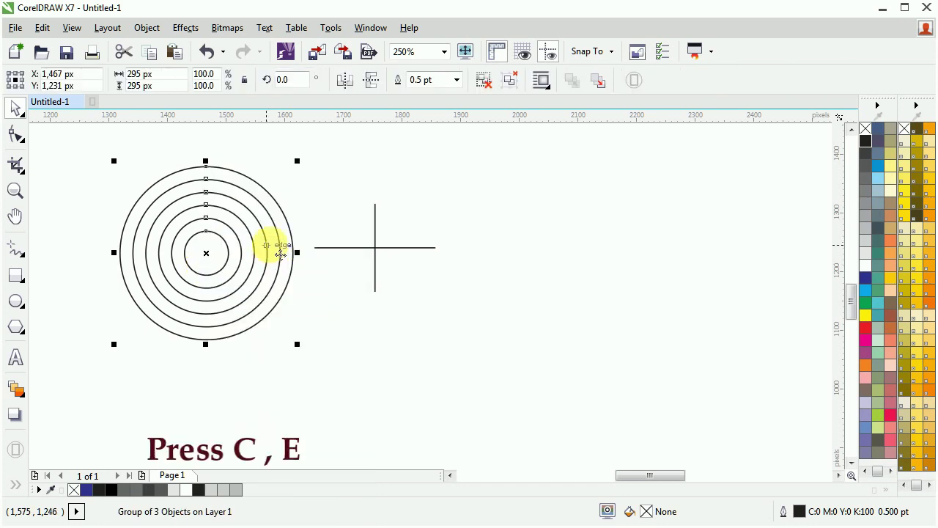
key(c)
key(e)
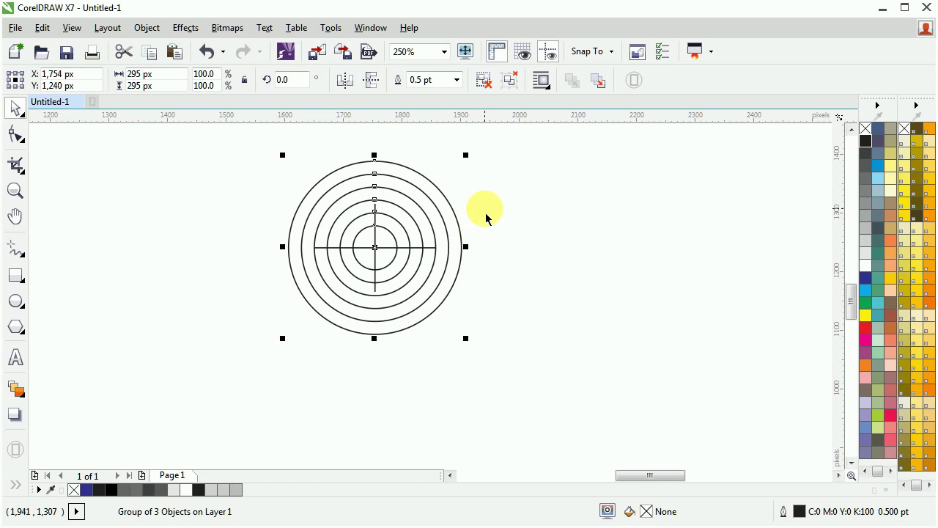
- Shrink the cross about its centre so it fits inside the innermost circle
click(421, 248)
key(F4)
drag(557, 209, 515, 278)
click(641, 230)
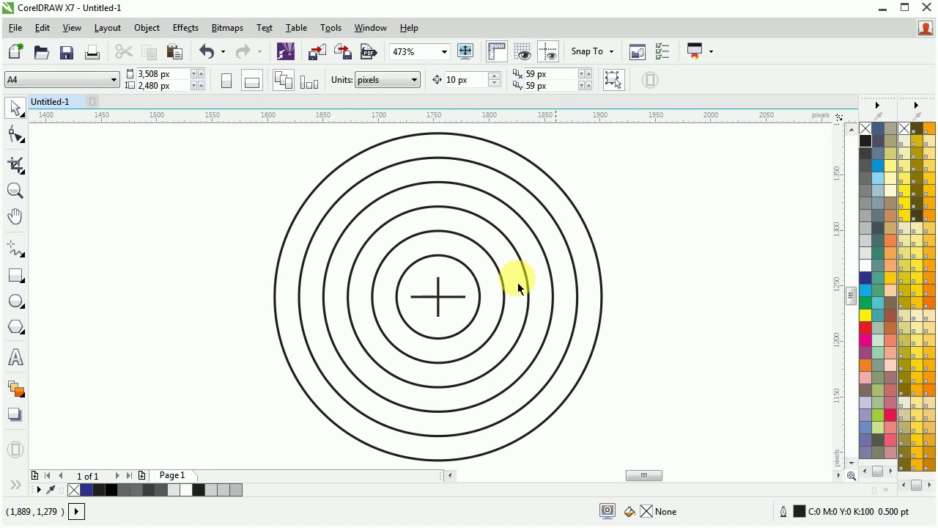
- Move the circle group straight up by its bottommost point to just above the cross, centred at about Y 1,425 px
click(475, 311)
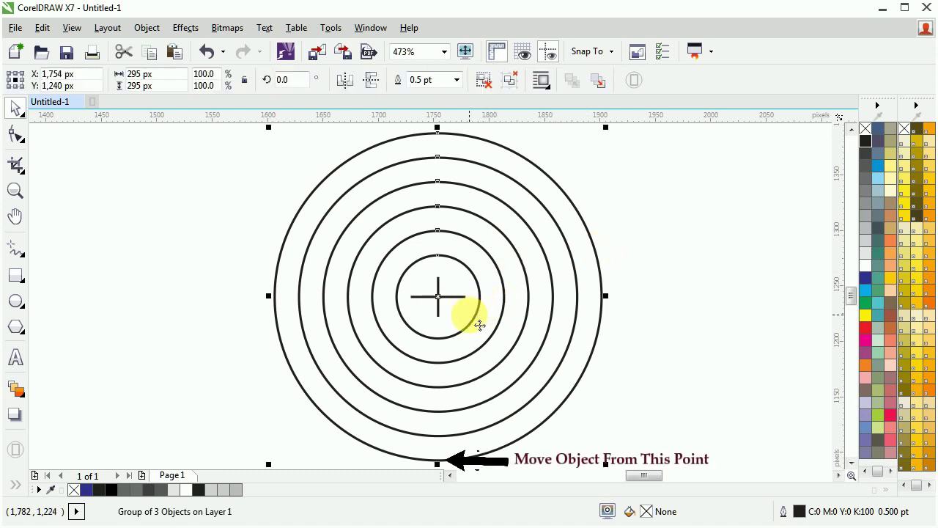
drag(439, 460, 437, 257)
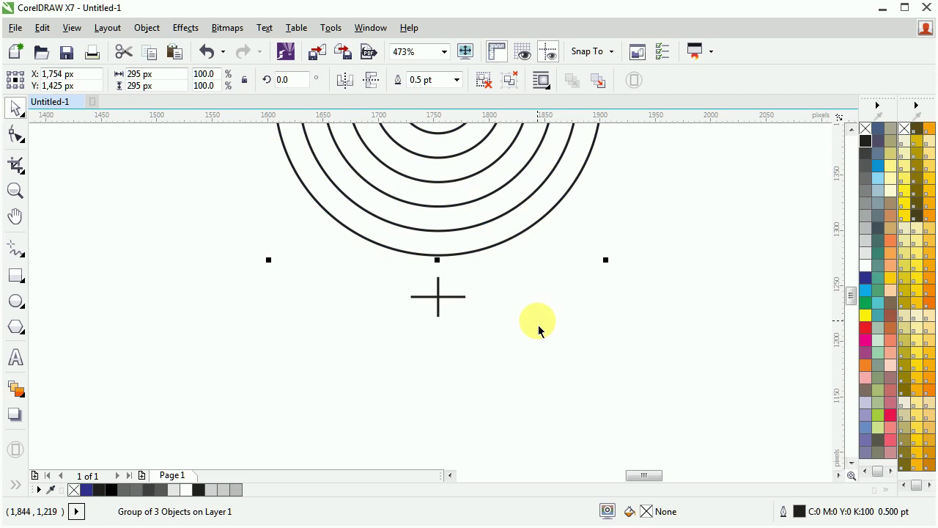
key(shift+F2)
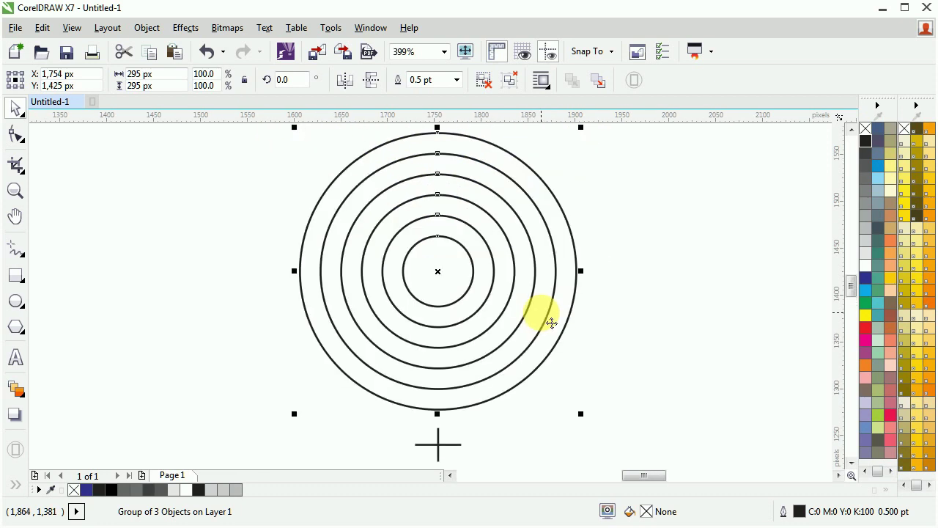
- Open the Rotate transformation for the circle group and move its rotation centre down to the middle of the cross, at 1,754, 1,240 px
click(629, 246)
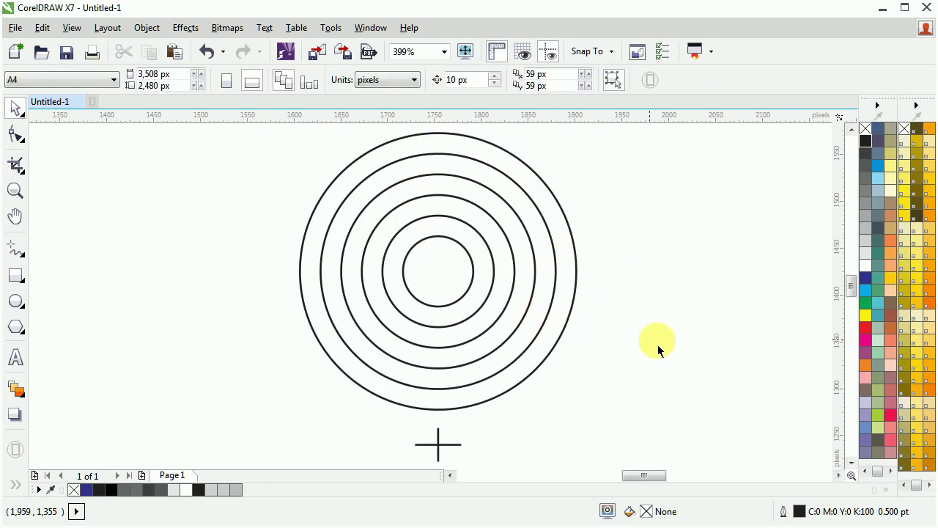
click(461, 209)
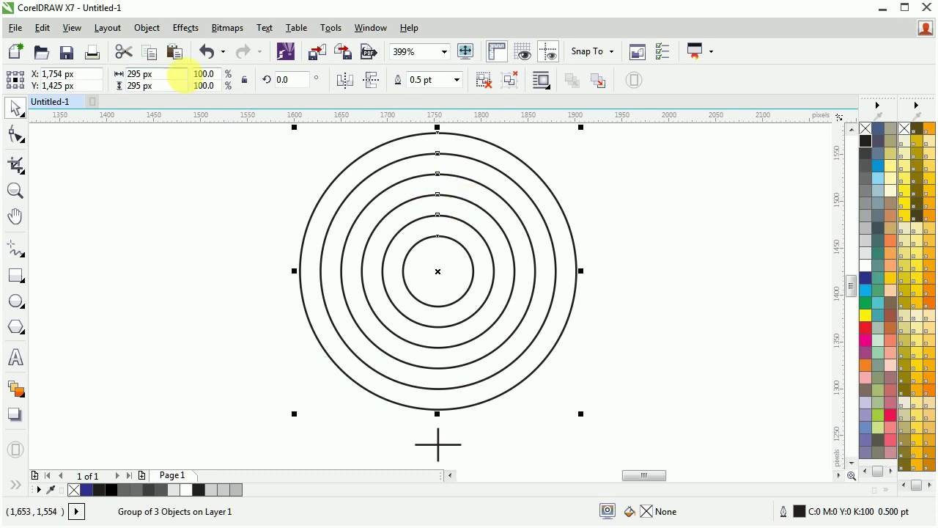
click(148, 27)
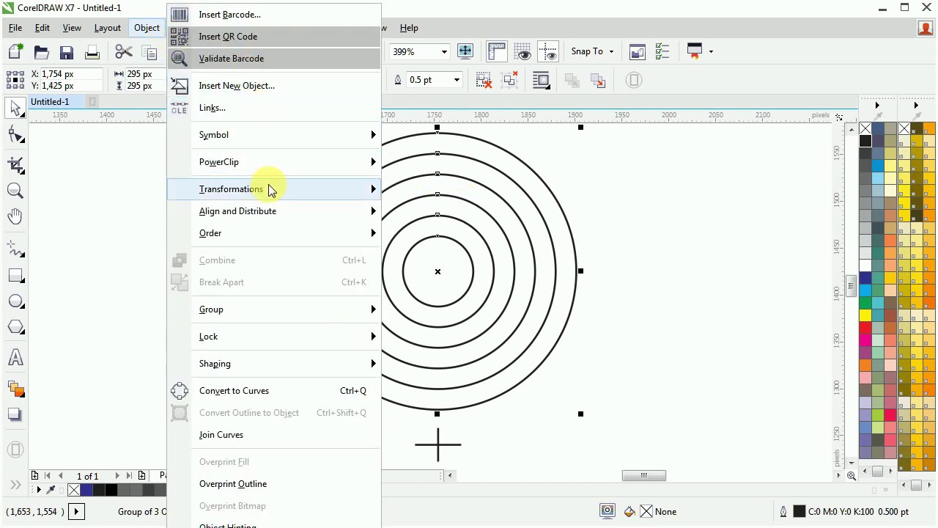
mouse_move(271, 192)
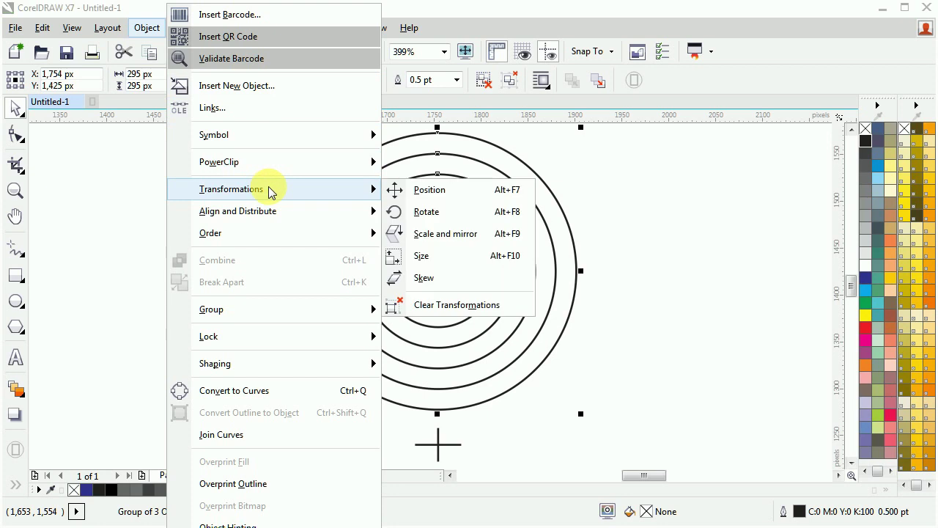
click(427, 212)
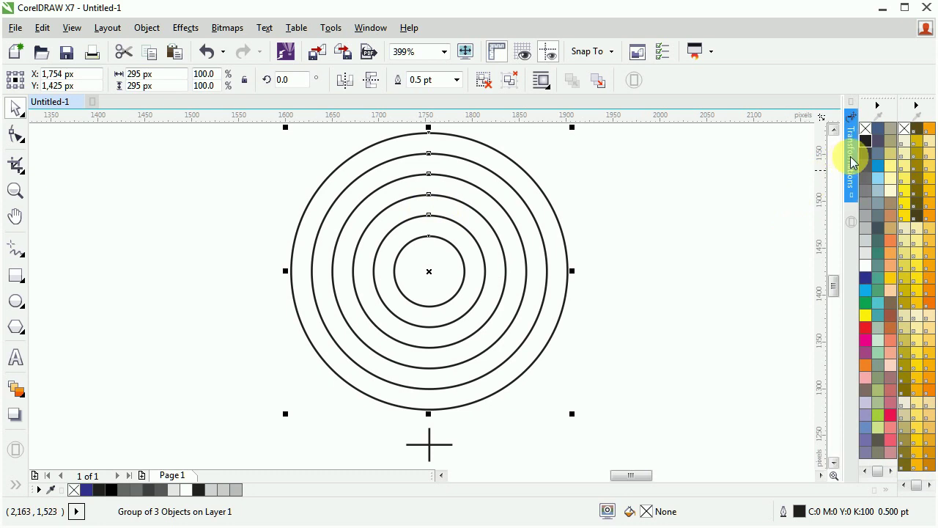
click(851, 163)
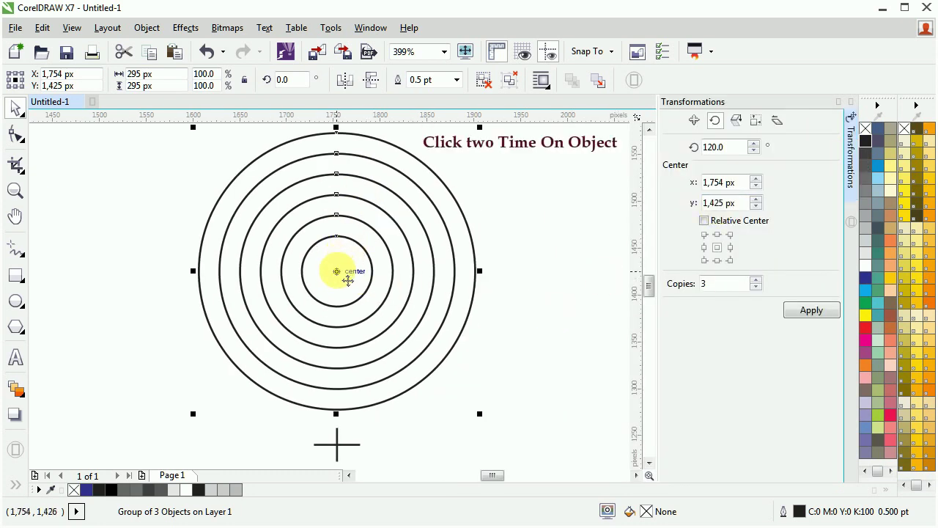
drag(336, 272, 337, 438)
scroll(337, 446, up, 1)
scroll(339, 447, down, 1)
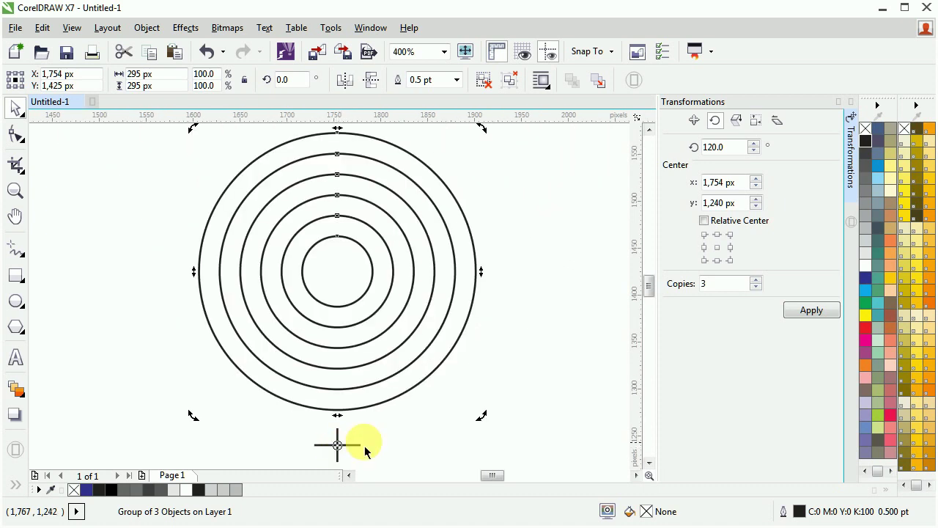
- Create 6 copies of the circle group rotated in 60° increments around the cross
drag(737, 146, 692, 146)
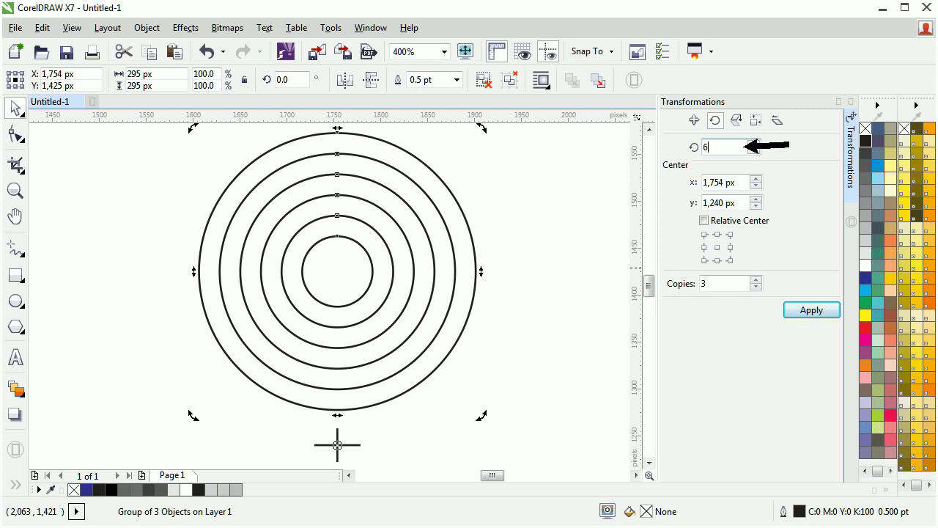
drag(723, 286, 695, 291)
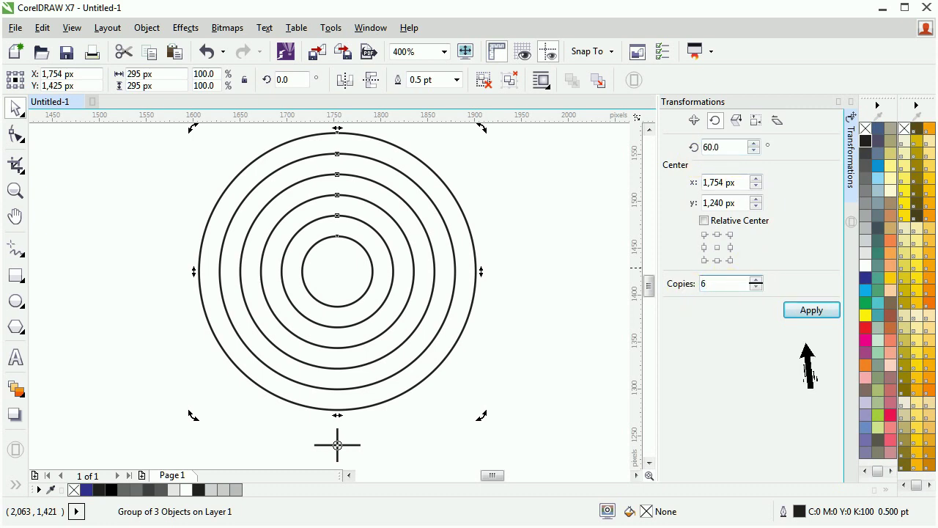
click(808, 313)
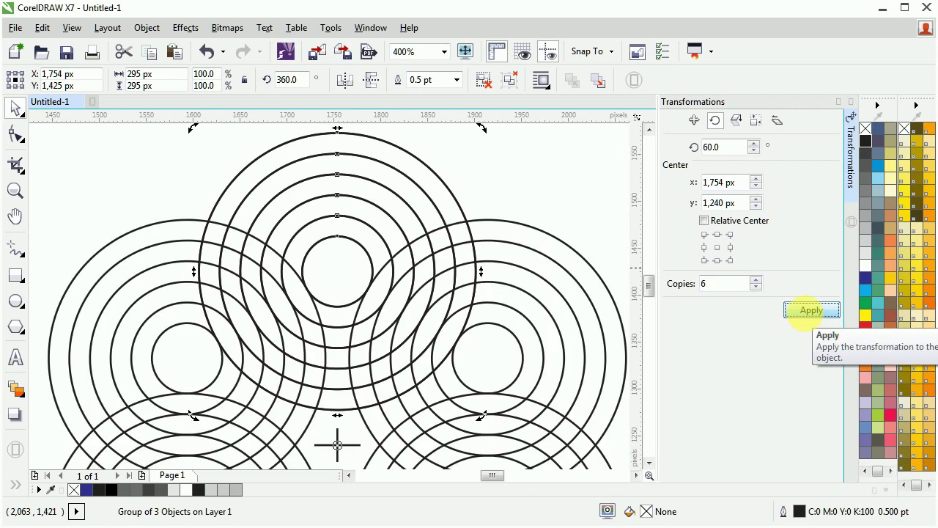
click(836, 102)
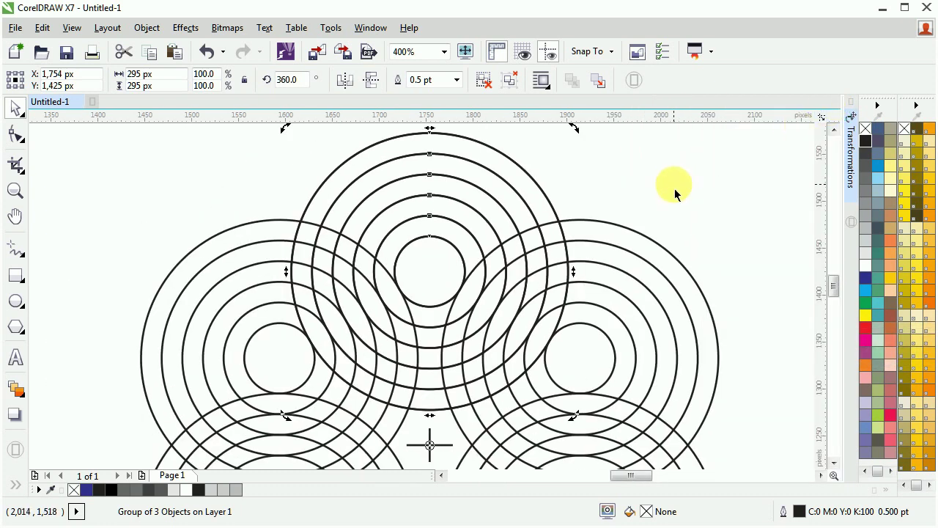
key(F4)
key(Escape)
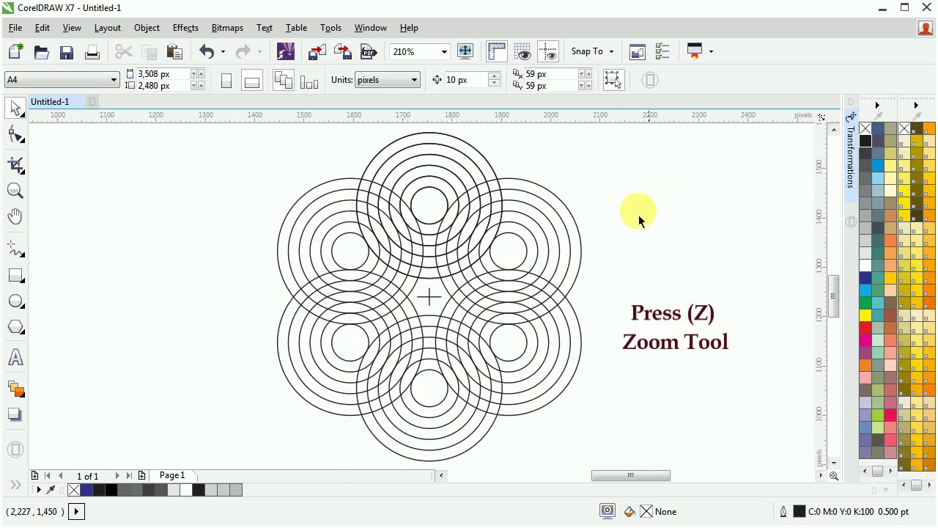
- Set up the Smart Fill tool with a specified near-black fill (#1A1A1A)
key(z)
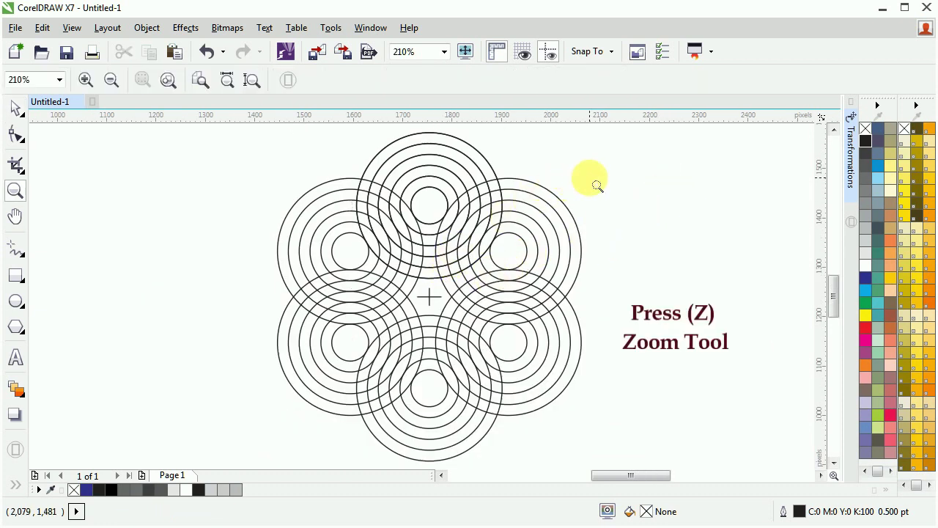
drag(603, 167, 414, 335)
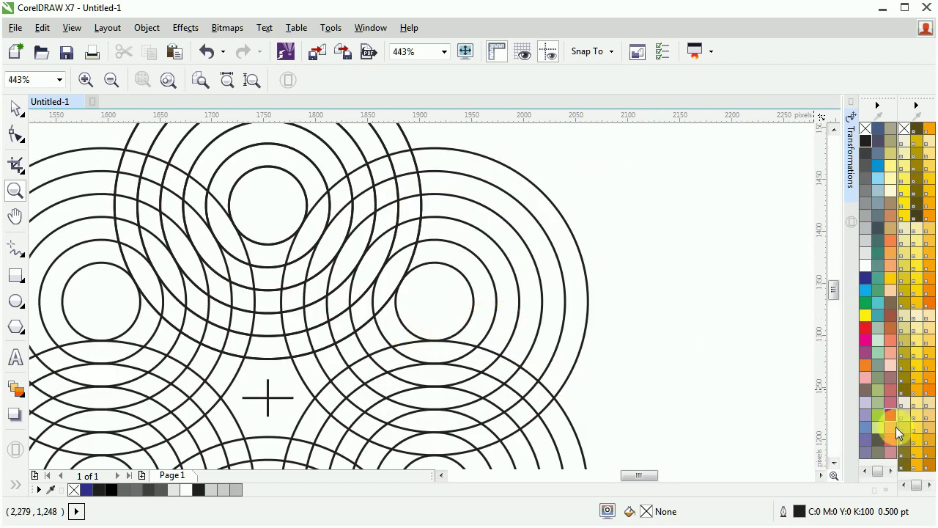
click(834, 463)
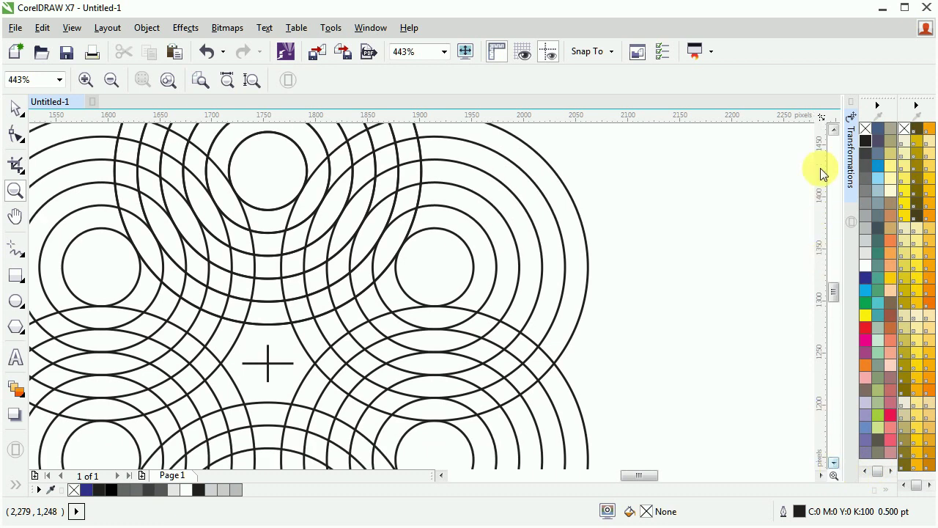
click(832, 130)
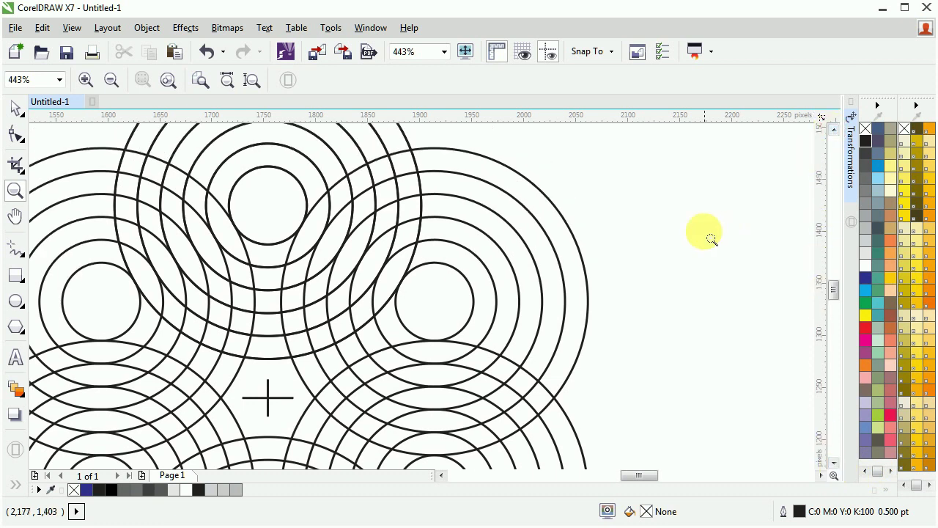
click(15, 107)
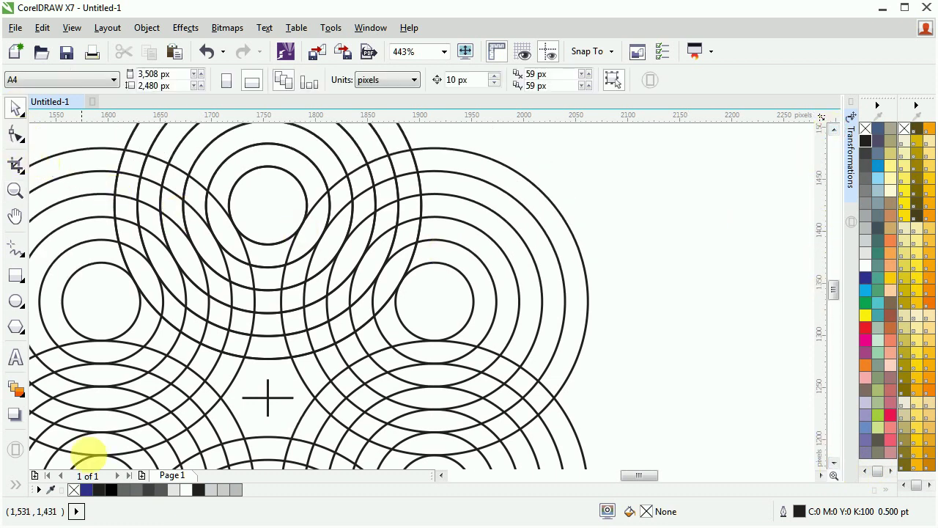
click(20, 487)
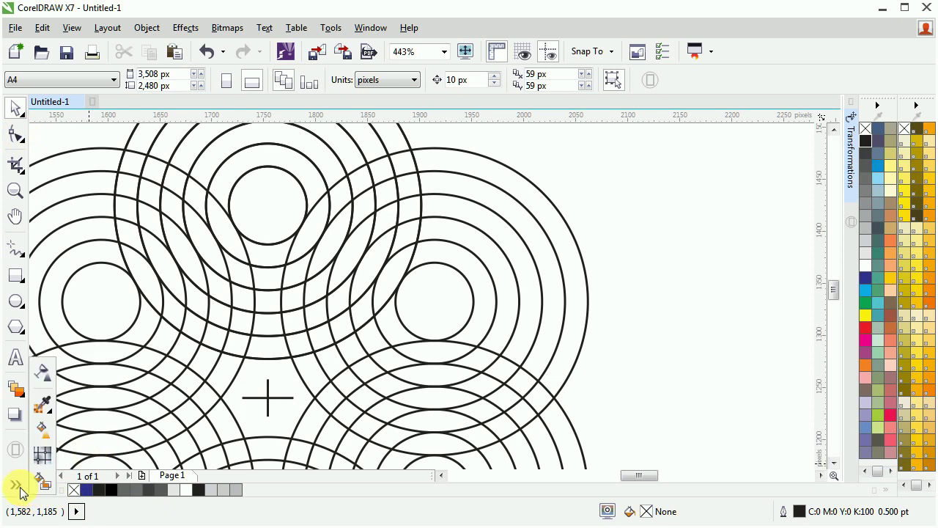
click(40, 485)
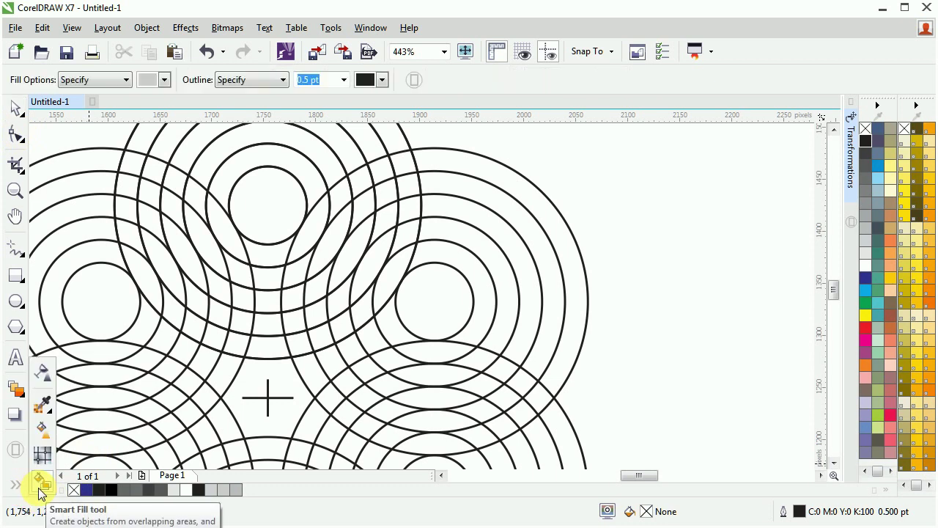
click(152, 77)
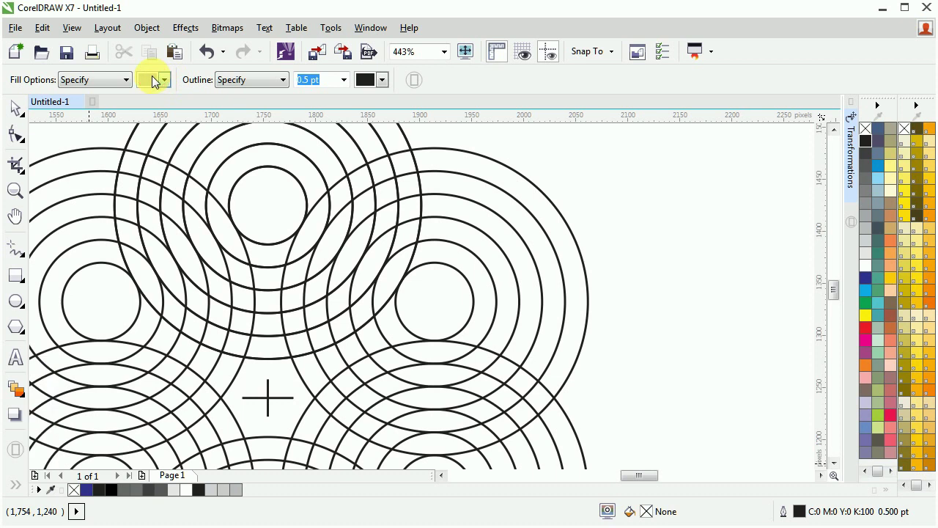
click(162, 82)
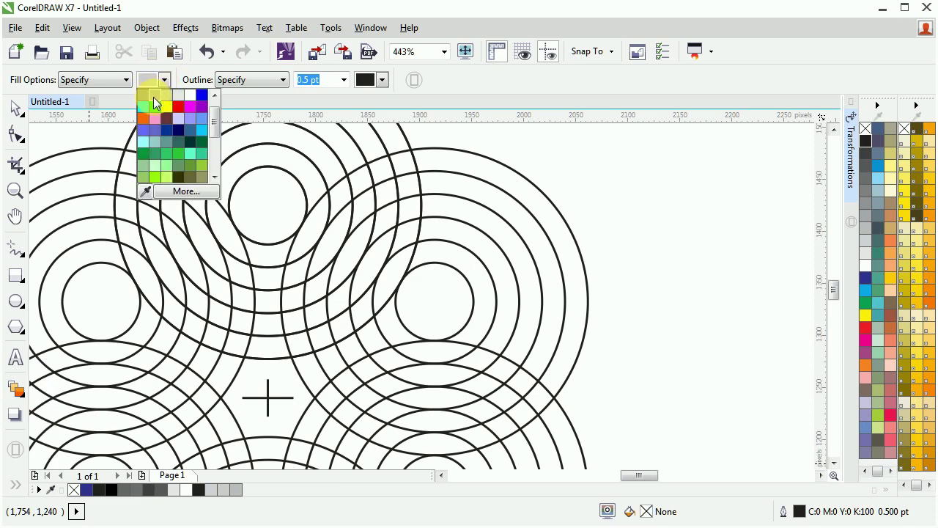
scroll(213, 108, up, 1)
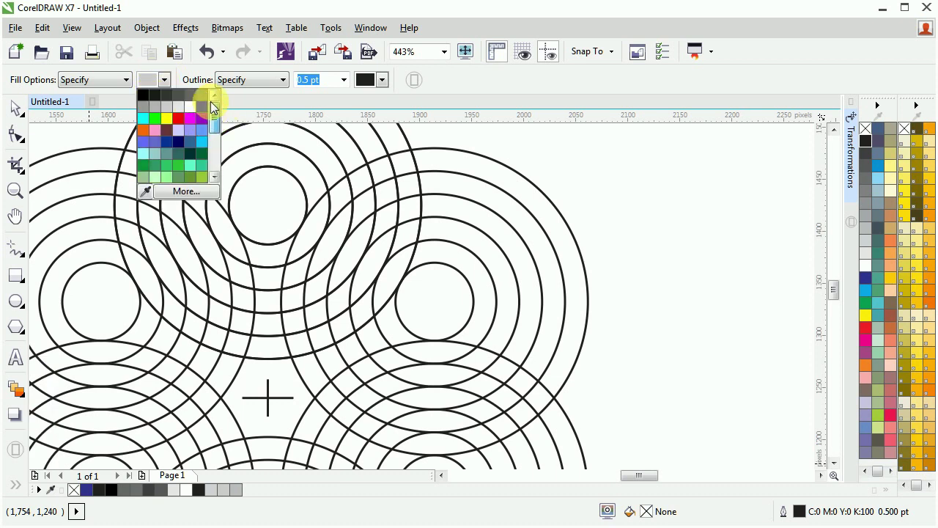
click(157, 96)
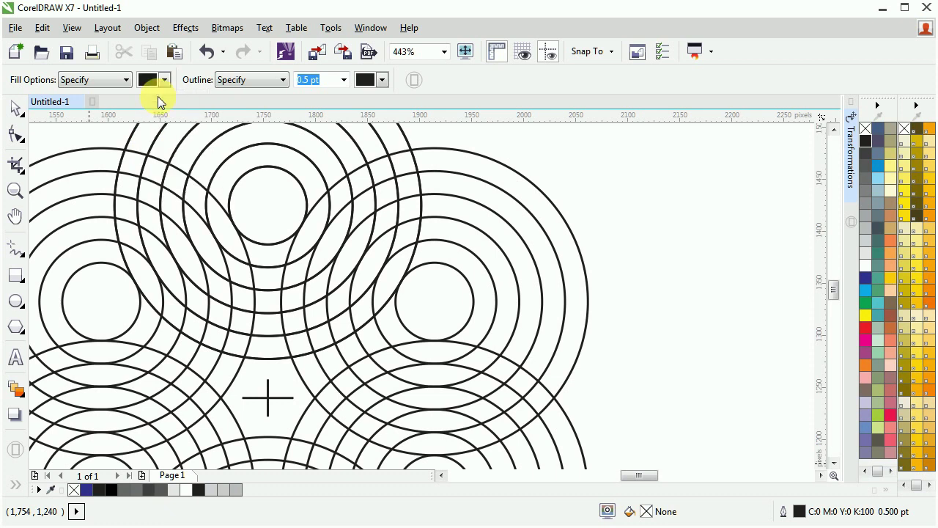
- Fill the five outer ring sections of the upper-right circle group with near-black, leaving its innermost circle empty
click(489, 179)
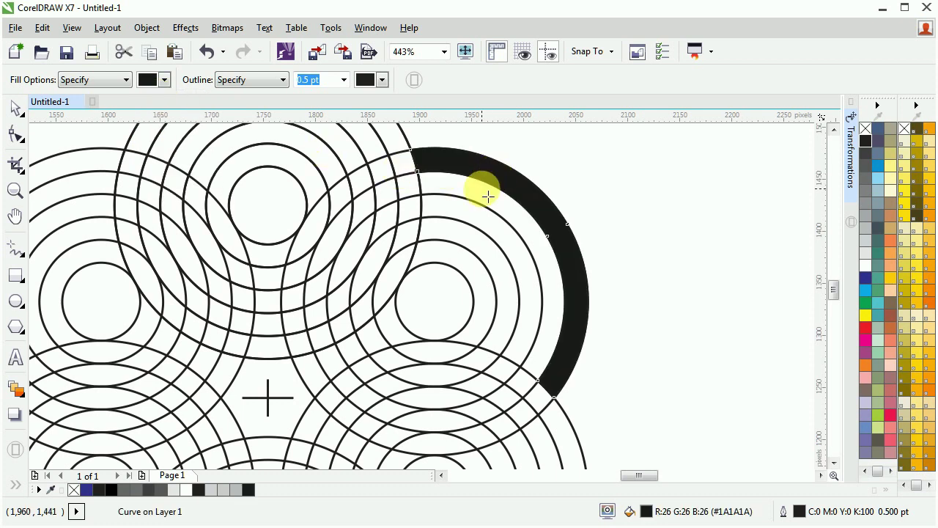
click(476, 194)
click(454, 211)
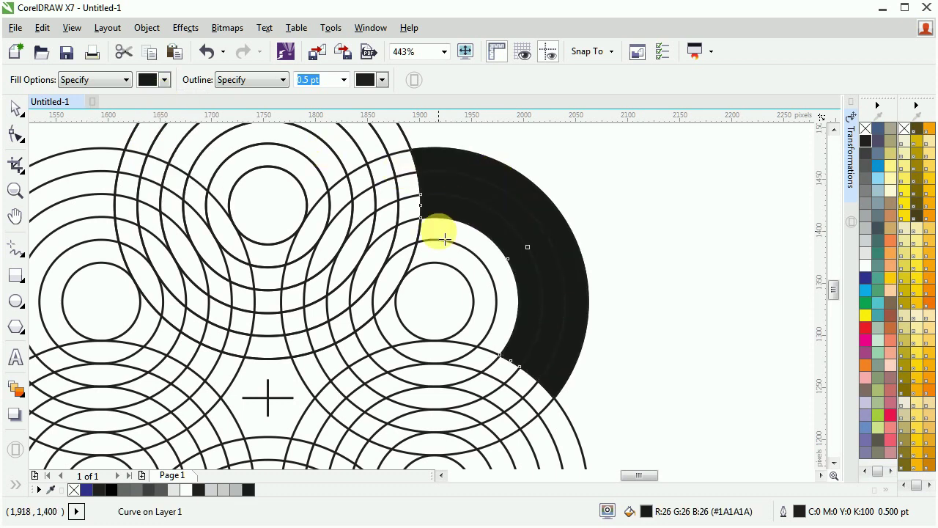
click(443, 238)
click(437, 254)
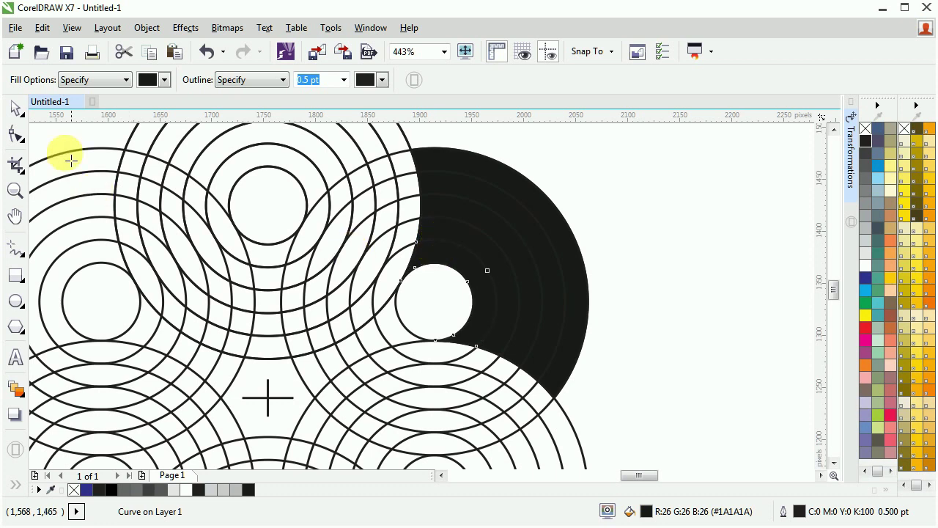
- Select the five filled ring sections of the upper-right circle group and weld them into one shape
click(17, 111)
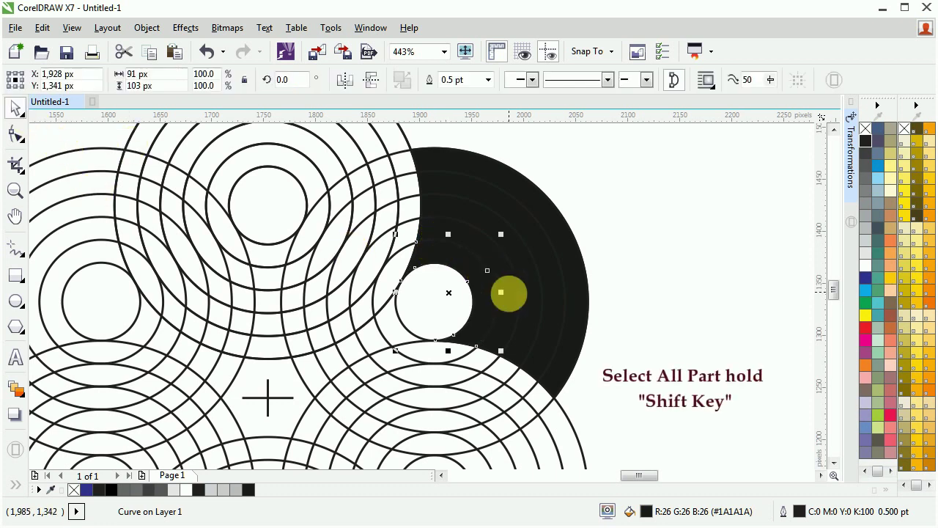
shift+click(462, 228)
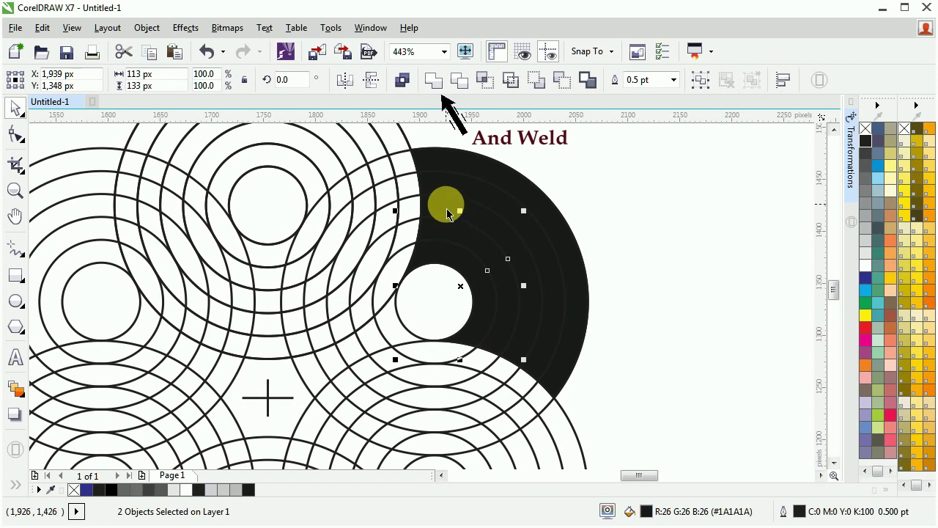
shift+click(445, 186)
shift+click(448, 166)
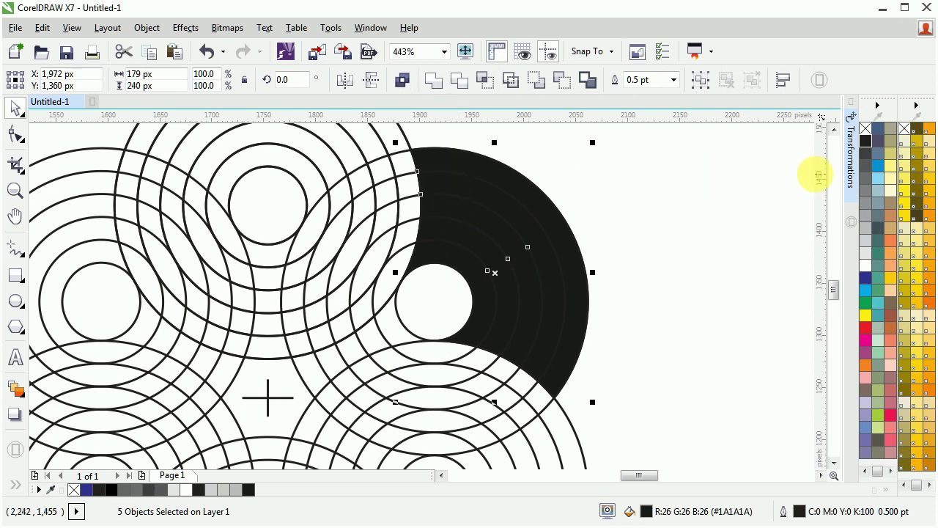
click(433, 79)
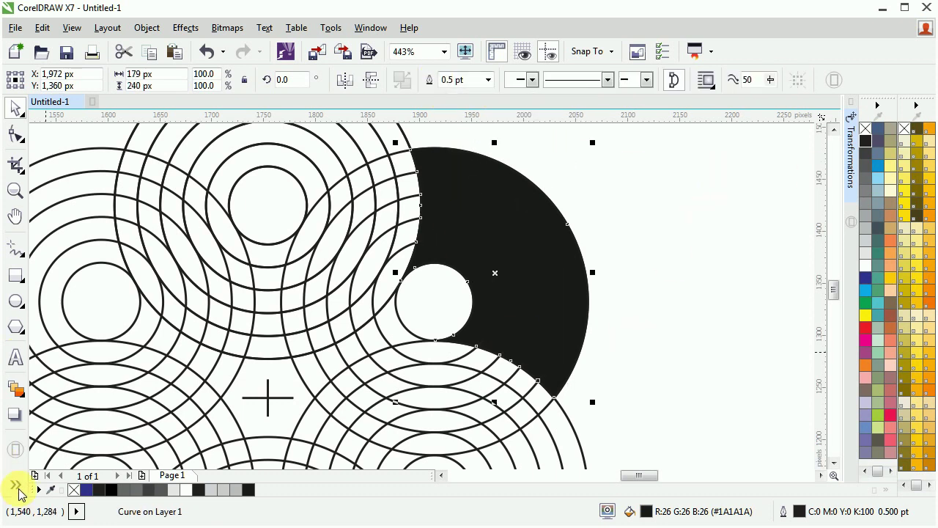
- Smart Fill the overlap cells below the welded shape with near-black, continuing the curved band down-left around the lower-right innermost circle
click(17, 487)
click(42, 478)
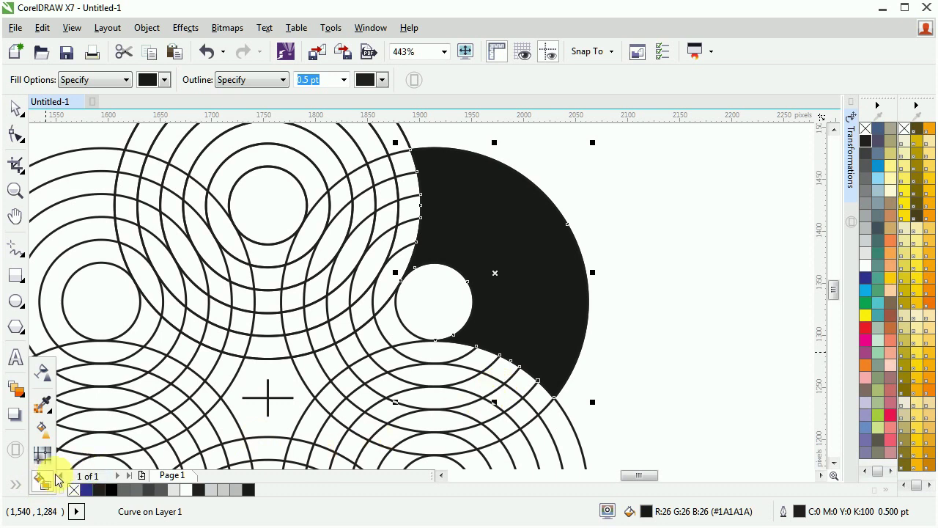
click(536, 395)
click(525, 383)
click(511, 371)
click(481, 360)
click(451, 356)
click(392, 366)
click(443, 382)
mouse_move(460, 386)
mouse_down()
mouse_move(504, 408)
mouse_move(499, 399)
mouse_move(525, 424)
mouse_move(521, 448)
mouse_move(508, 433)
mouse_move(492, 443)
mouse_move(477, 435)
mouse_move(492, 416)
mouse_move(475, 425)
mouse_move(446, 418)
mouse_move(442, 399)
mouse_move(393, 391)
mouse_move(374, 371)
mouse_move(348, 383)
mouse_move(325, 425)
mouse_move(340, 439)
mouse_move(373, 410)
mouse_move(405, 419)
mouse_move(375, 432)
mouse_move(360, 450)
mouse_move(372, 456)
mouse_move(385, 437)
mouse_move(446, 450)
mouse_move(388, 458)
mouse_up()
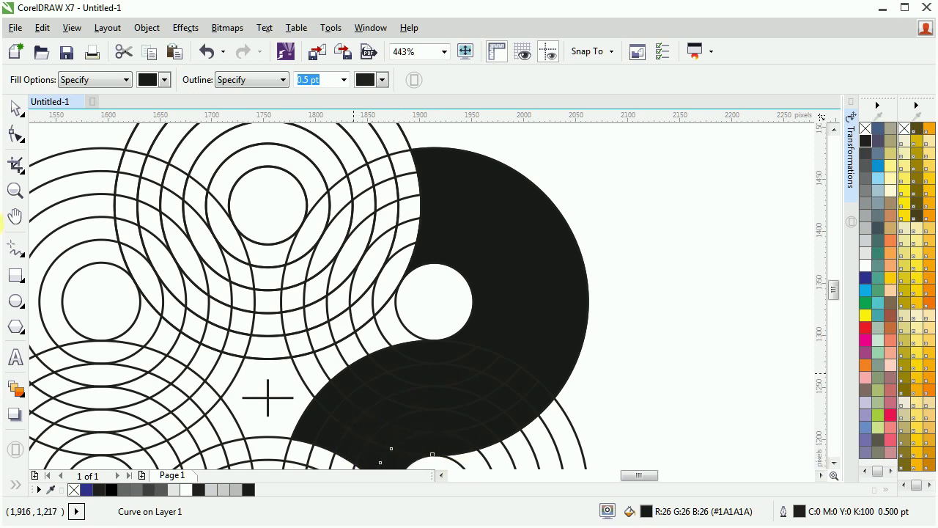
- Select the near-black cells at the lower-left end of the band, beside the lower-right innermost circle, and weld them into one piece
click(14, 111)
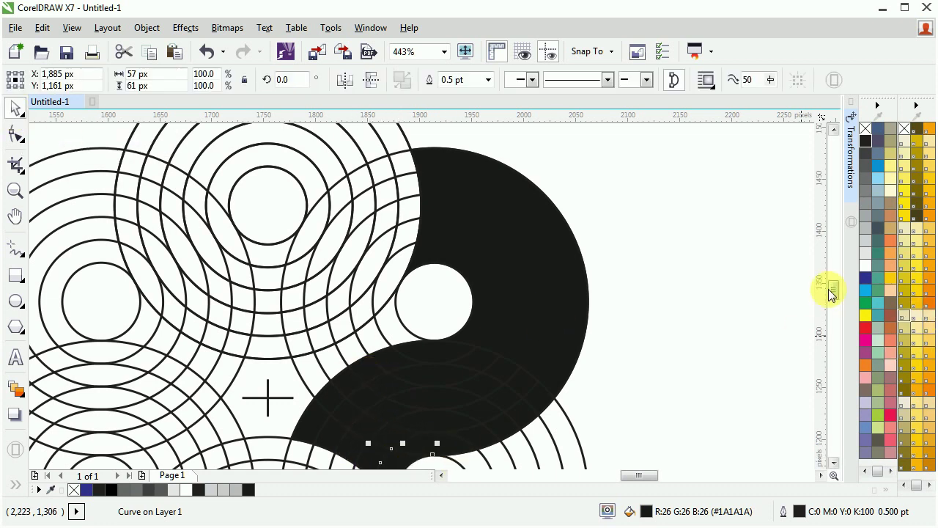
drag(829, 290, 830, 296)
scroll(398, 309, up, 1)
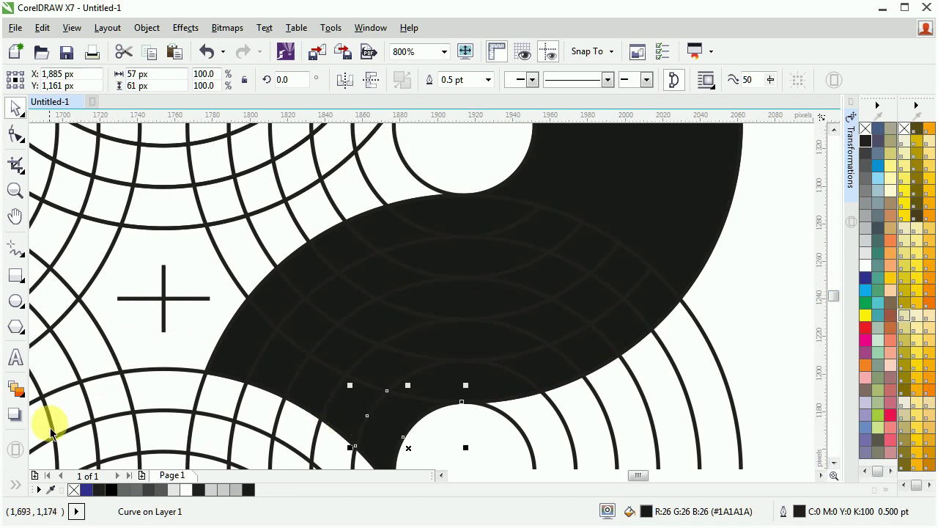
shift+click(350, 407)
shift+click(244, 356)
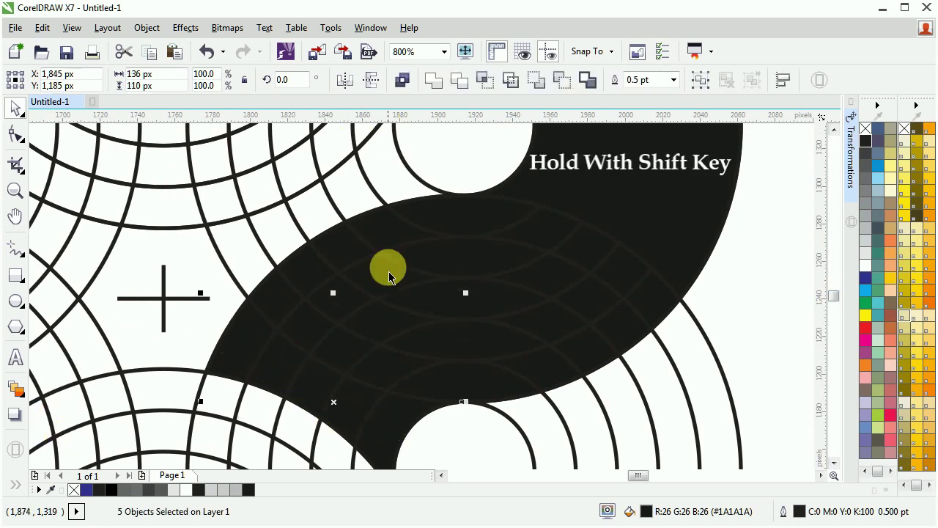
click(439, 87)
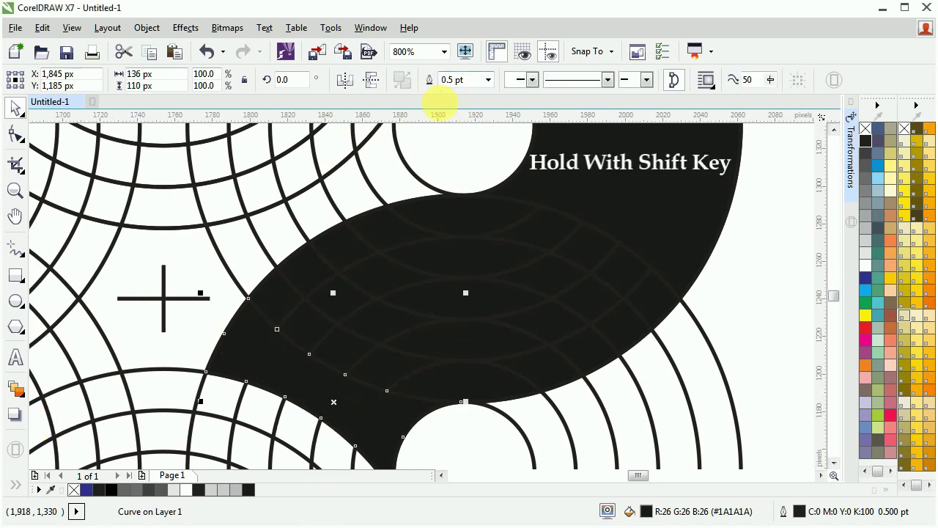
- Weld the row of near-black cells bordering the lower-left piece onto it, from the lower-right innermost circle to the band's left edge
shift+click(453, 385)
shift+click(376, 370)
shift+click(346, 352)
shift+click(308, 322)
shift+click(277, 302)
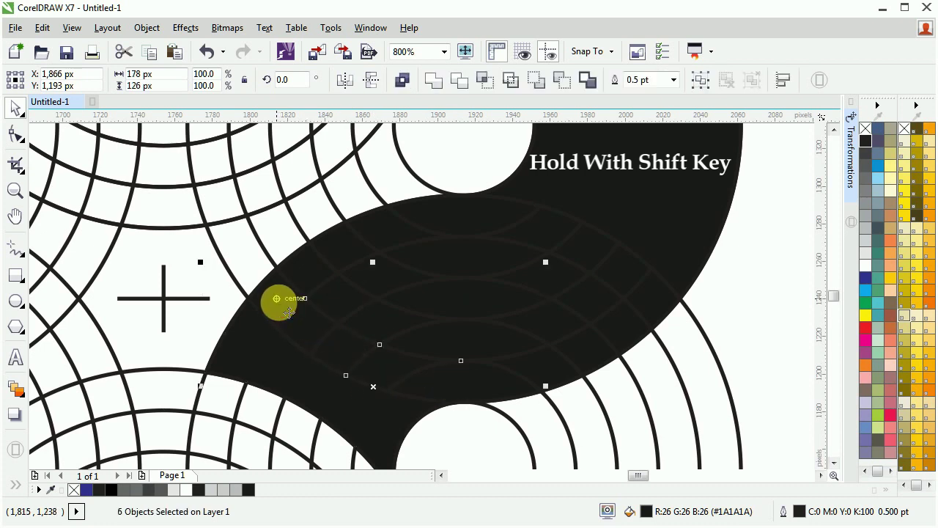
click(431, 82)
- Add the second row of overlap cells, arching over the lower-right innermost circle, to the welded piece
shift+click(316, 274)
shift+click(347, 299)
shift+click(443, 347)
shift+click(480, 356)
shift+click(543, 367)
click(429, 84)
- Weld the arc of cells crossing the middle of the near-black band onto the growing piece
shift+click(347, 255)
shift+click(389, 286)
shift+click(432, 298)
shift+click(539, 327)
shift+click(585, 346)
click(432, 80)
- Weld the next arc of cells, reaching the band's lower-right edge, onto the growing piece
shift+click(459, 257)
shift+click(549, 276)
shift+click(589, 295)
shift+click(617, 334)
shift+click(630, 321)
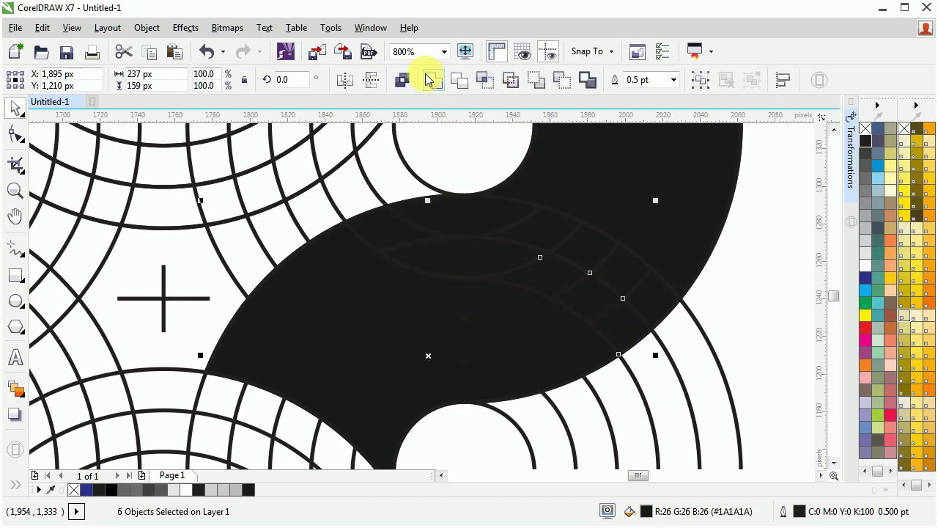
click(437, 82)
- Weld the remaining cells along the band's upper edge, bordering the upper-right shape, into the same piece
shift+click(647, 298)
shift+click(622, 271)
shift+click(578, 251)
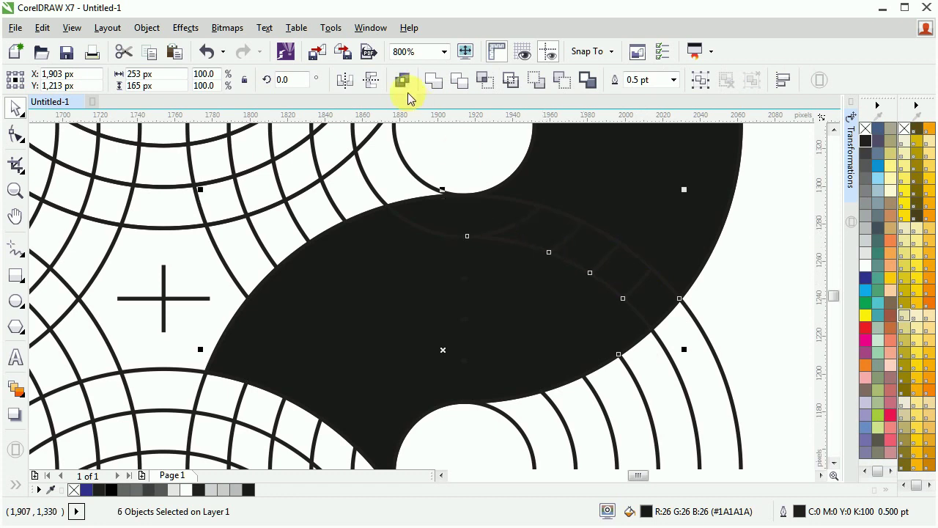
click(432, 81)
- Recolour the welded band to 60% black and delete the stray inner nodes down its middle with the Shape tool
click(866, 192)
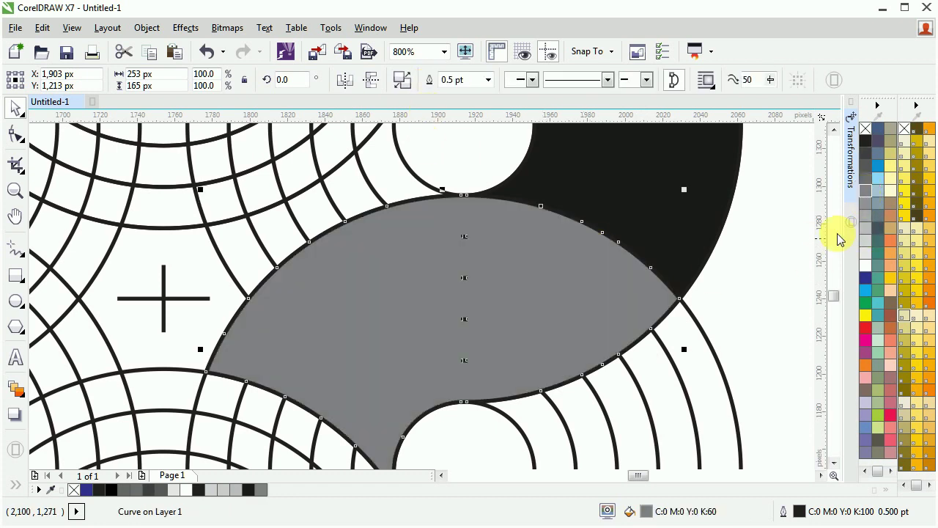
click(16, 134)
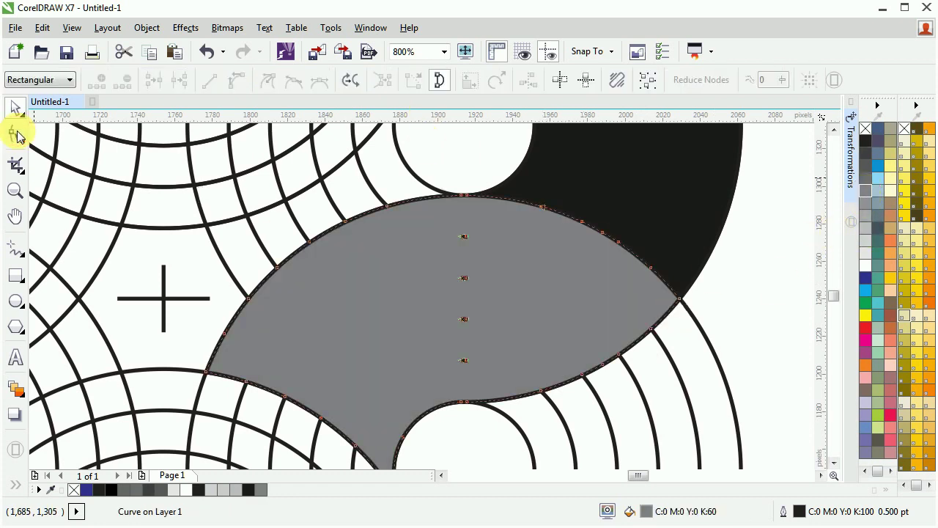
right_click(465, 323)
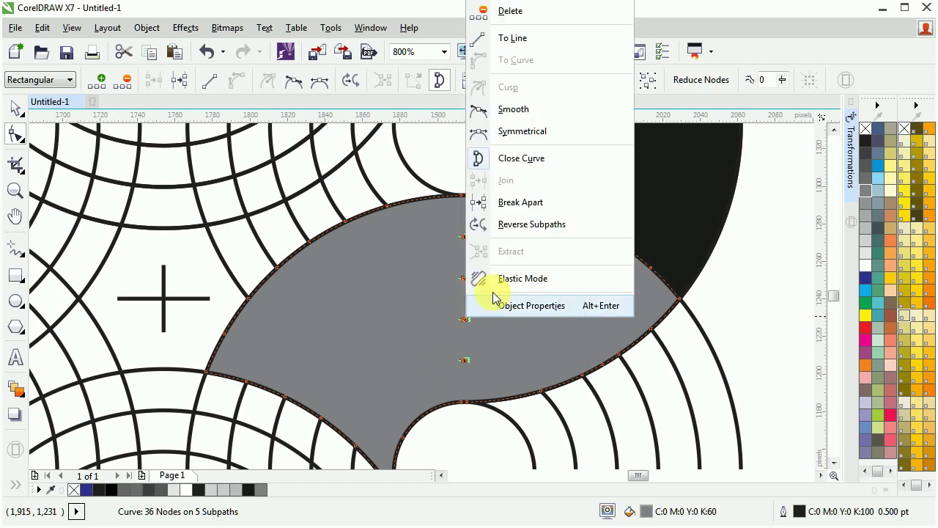
click(512, 10)
click(18, 111)
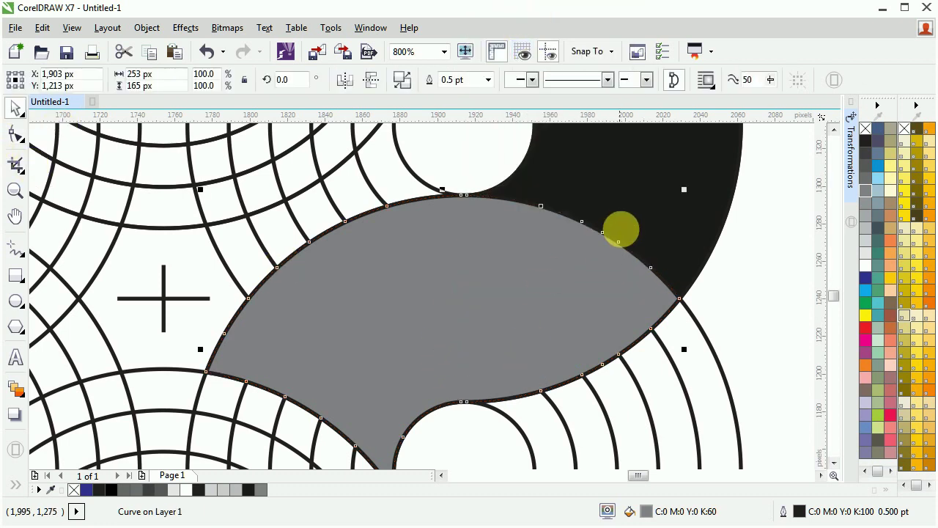
- Weld the grey band and the upper-right near-black shape into a single curved shape, and deselect it
shift+click(623, 229)
click(429, 79)
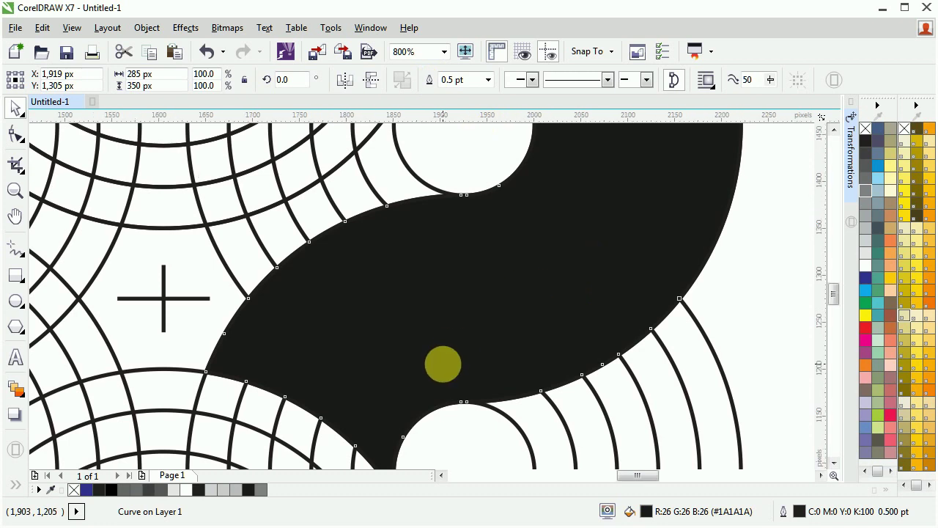
scroll(443, 364, down, 1)
key(Escape)
scroll(557, 269, down, 1)
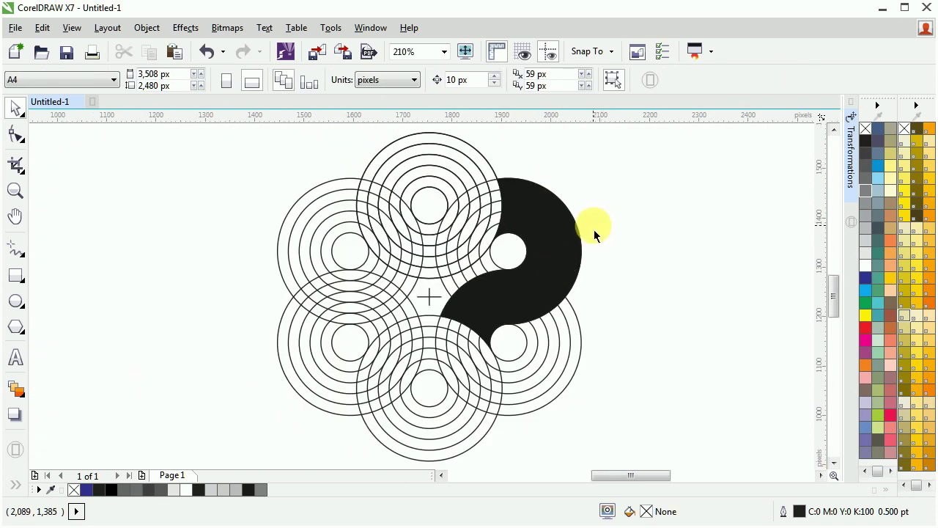
- Smart Fill the outermost ring of the top circle group with grey #666666, continuing around the upper-right innermost circle to the near-black shape
click(15, 191)
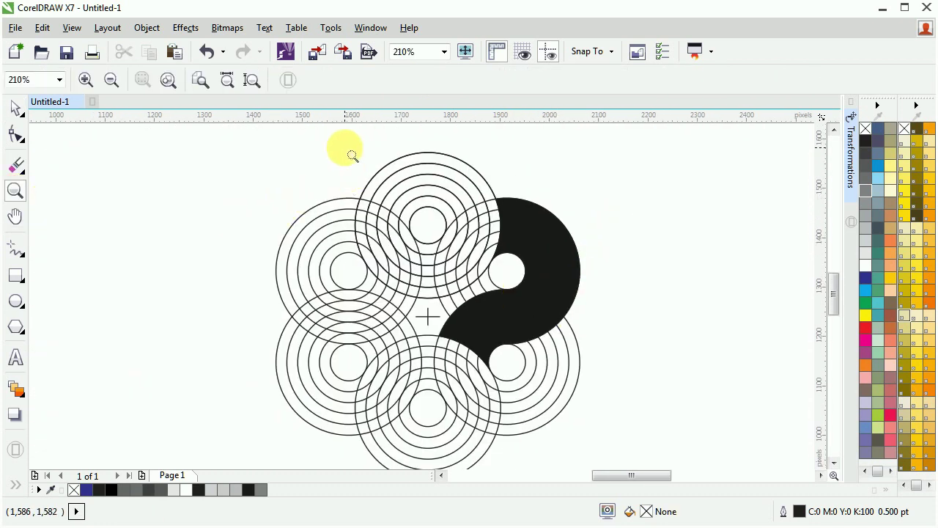
drag(345, 146, 517, 320)
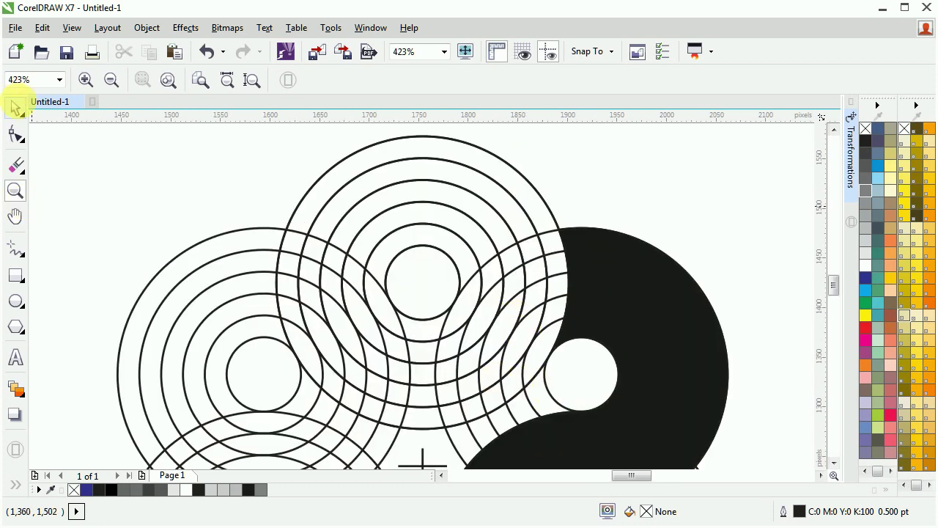
click(16, 107)
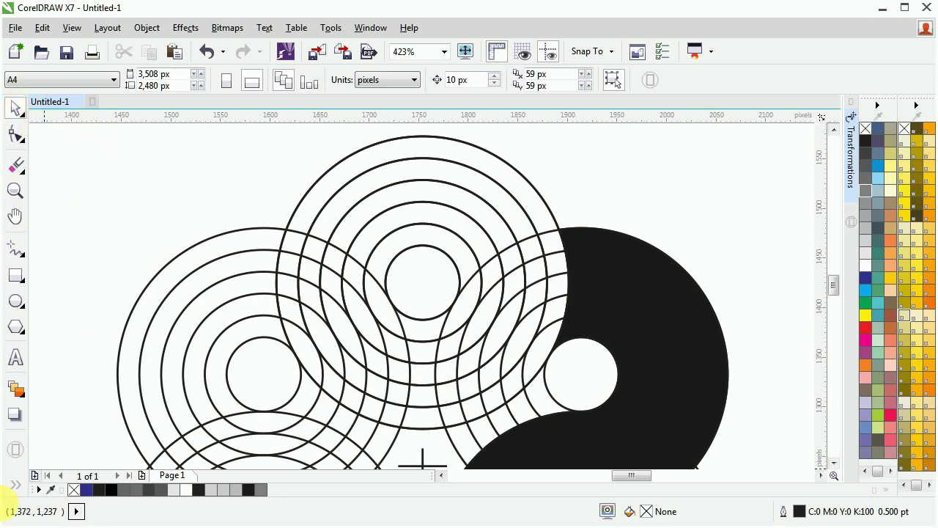
click(20, 488)
click(39, 485)
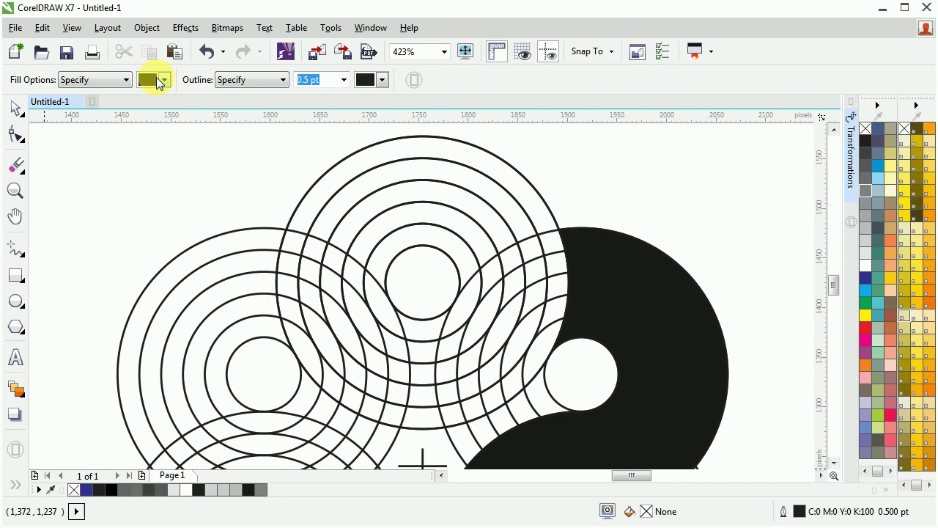
click(164, 80)
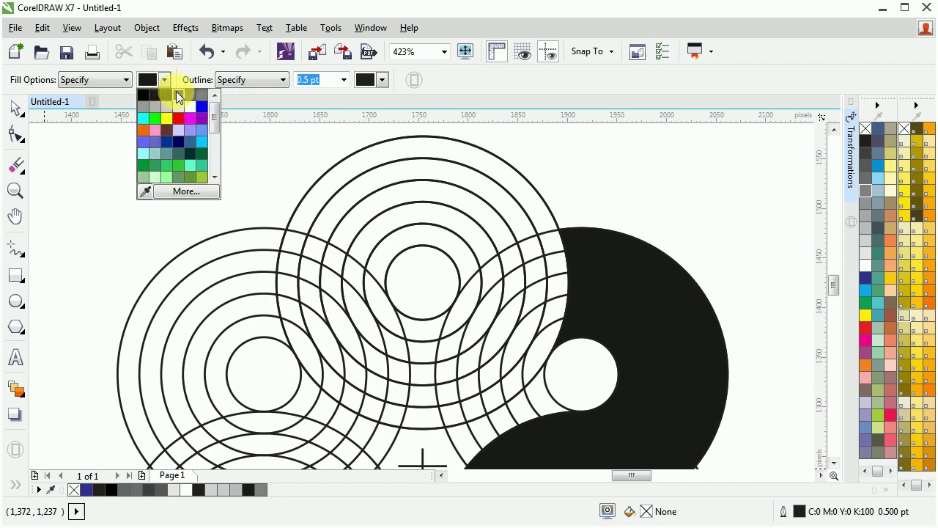
click(188, 96)
click(416, 157)
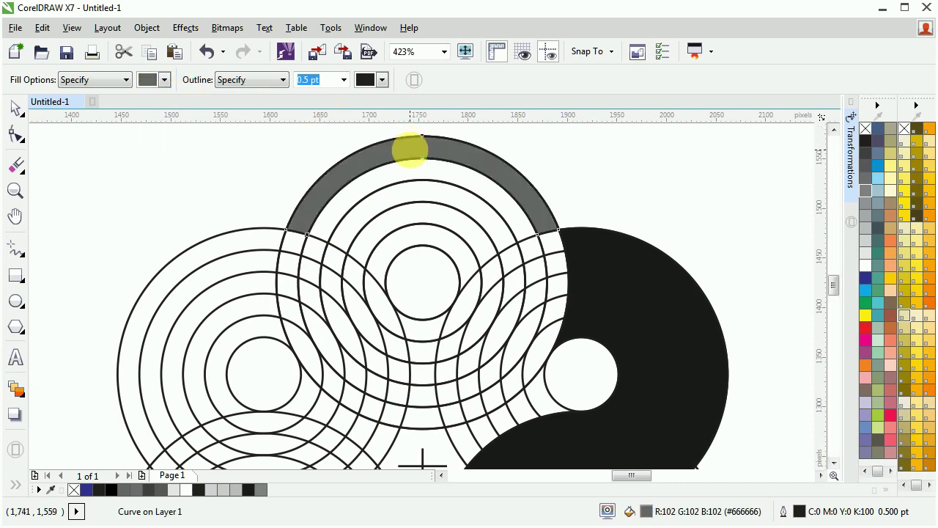
click(555, 263)
click(558, 318)
click(536, 359)
click(542, 392)
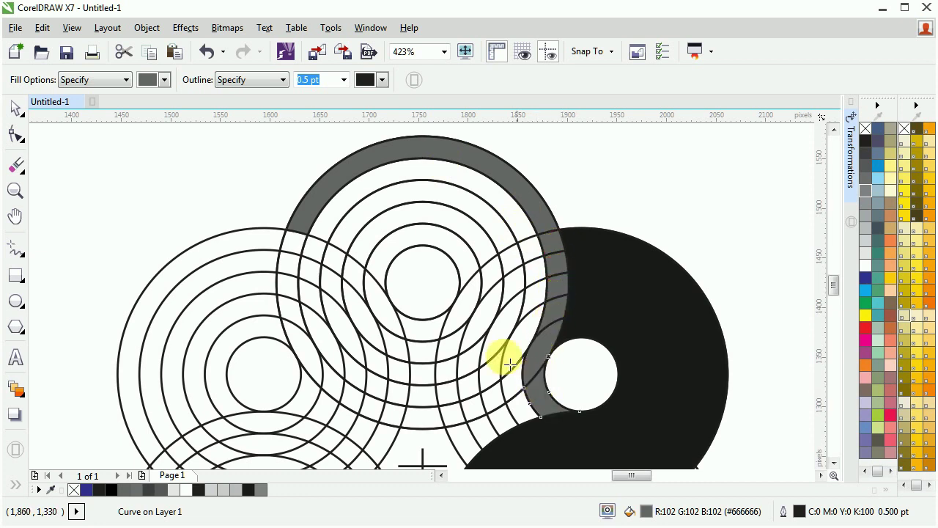
- Smart Fill the third and fifth rings of the top circle group, including their right-hand S-curves, with grey #666666
click(486, 212)
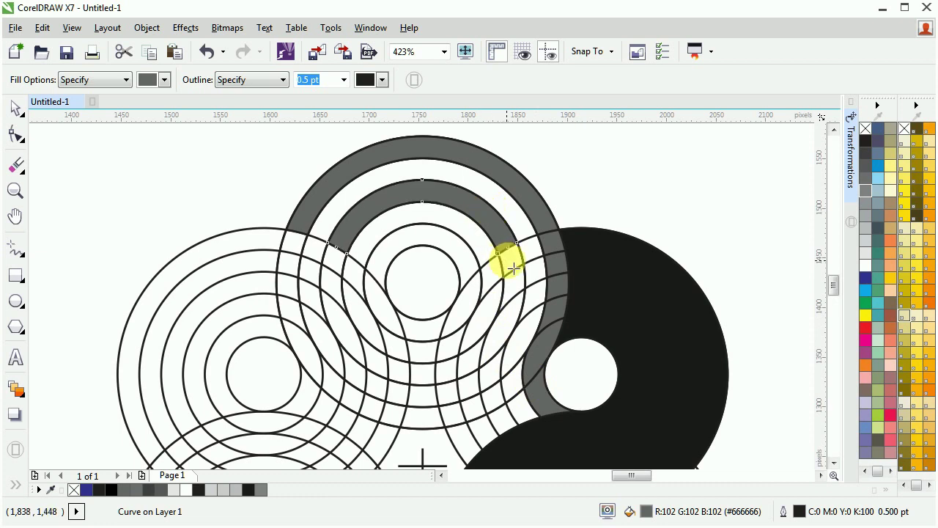
click(511, 308)
click(495, 361)
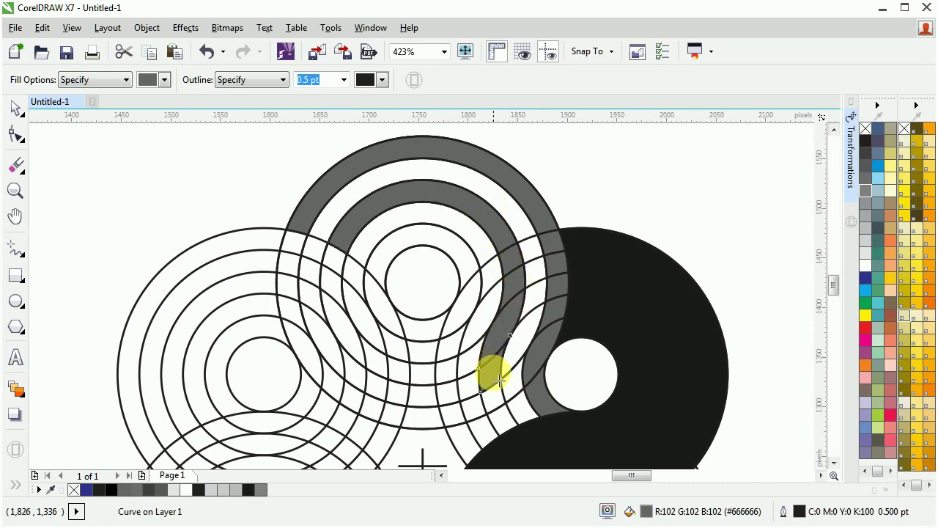
click(452, 253)
click(470, 292)
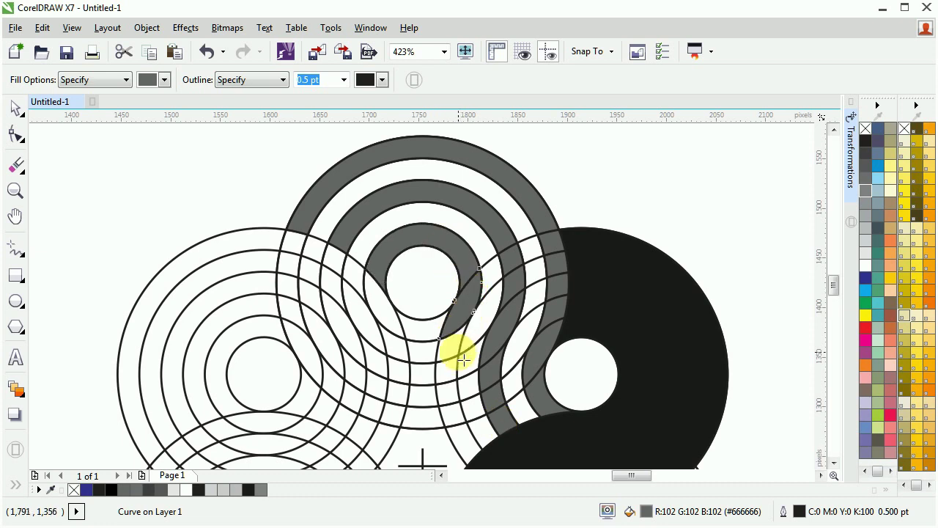
click(447, 349)
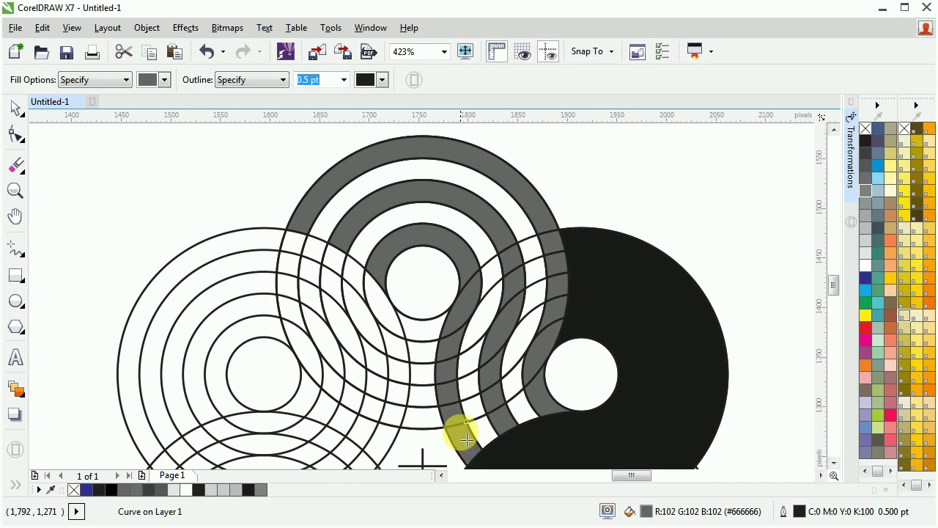
- Select all sections of the innermost dark grey band and weld them into one shape
click(14, 107)
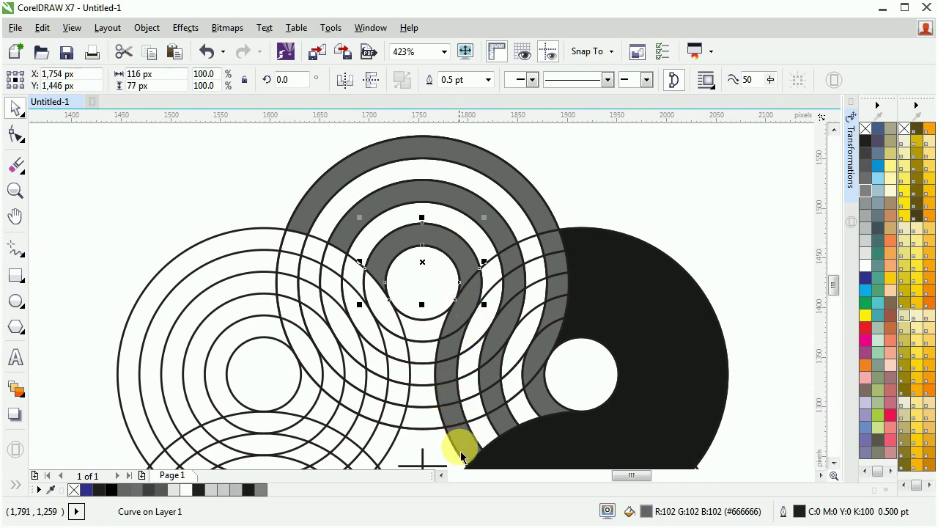
shift+click(466, 420)
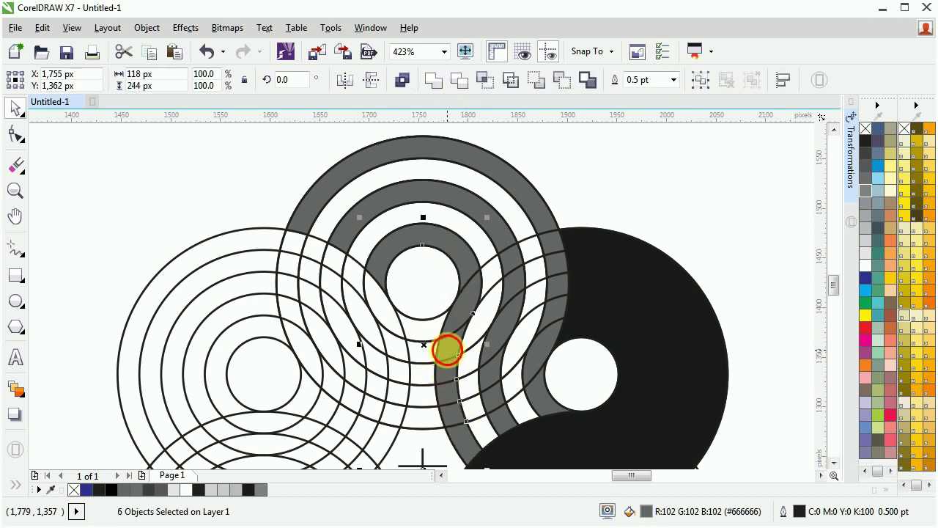
click(432, 81)
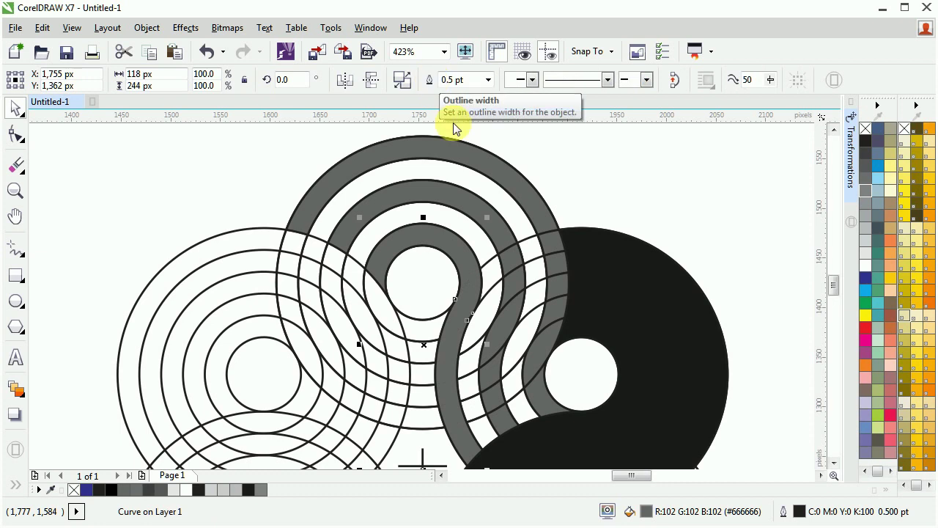
- Select all sections of the middle dark grey band and weld them into one shape
click(509, 251)
click(495, 418)
shift+click(494, 344)
shift+click(511, 287)
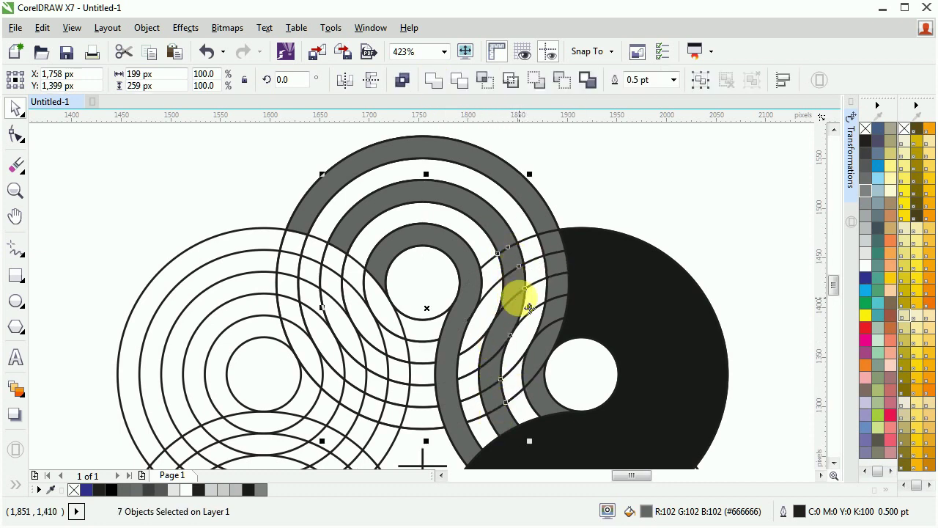
click(432, 80)
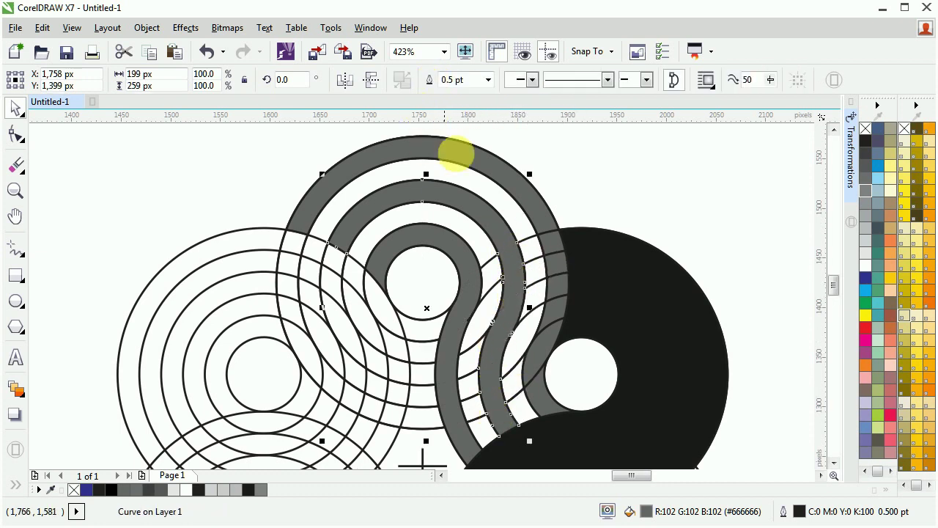
- Select all sections of the outermost dark grey band and weld them into one shape
shift+click(537, 370)
shift+click(544, 329)
shift+click(558, 295)
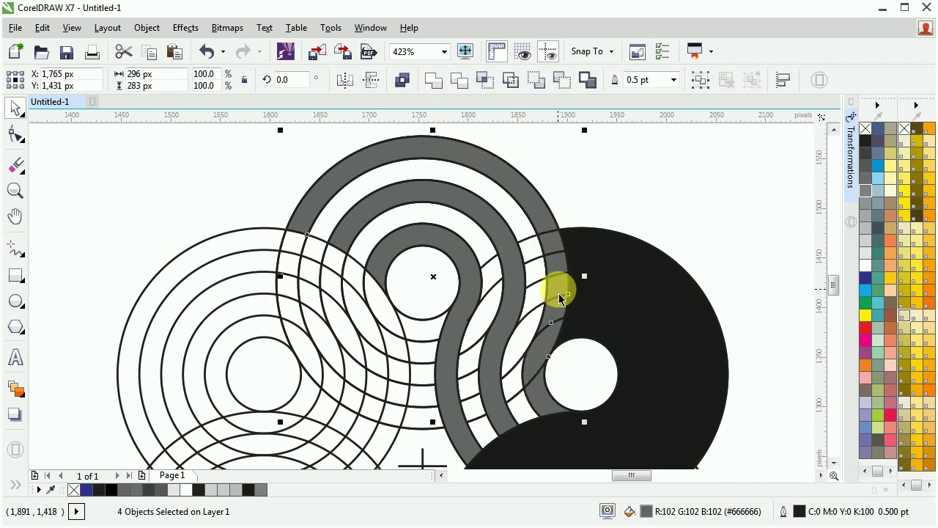
shift+click(568, 282)
shift+click(548, 247)
click(402, 79)
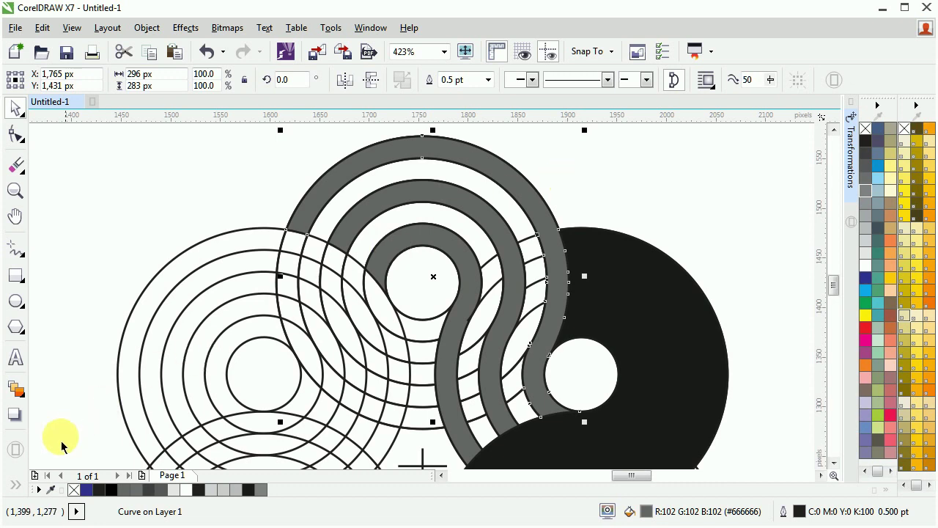
- Smart Fill the cells between the outer and middle dark grey bands with light grey #B3B3B3, down to the near-black shape
click(16, 485)
click(42, 485)
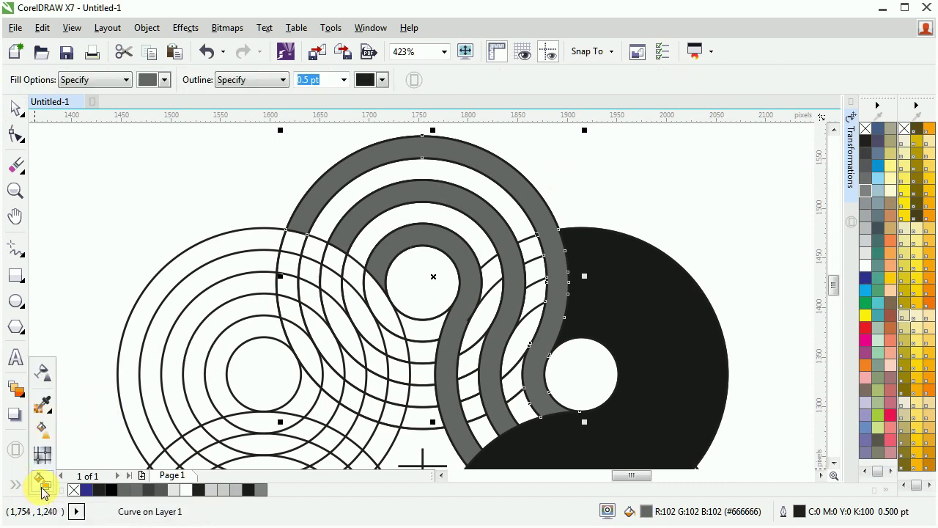
click(152, 81)
click(156, 107)
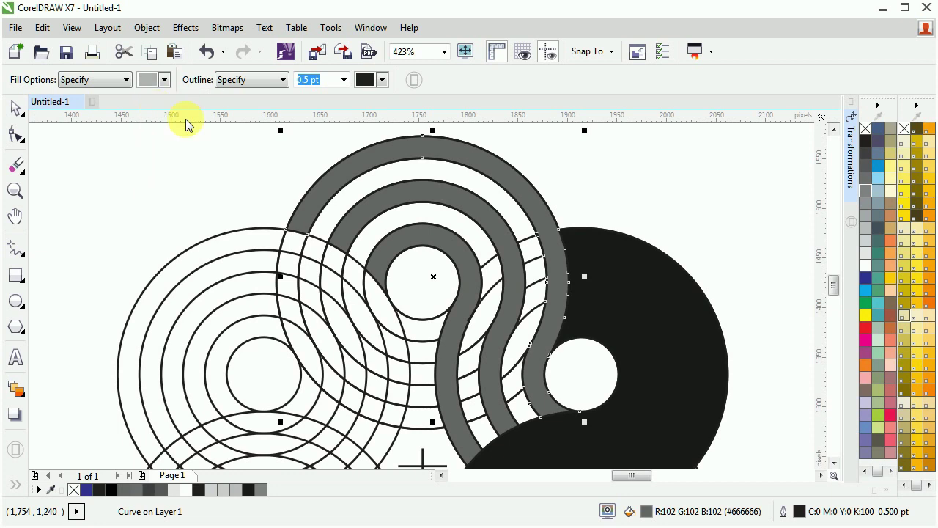
click(376, 182)
click(524, 243)
click(534, 266)
click(536, 299)
click(522, 337)
click(518, 385)
click(520, 409)
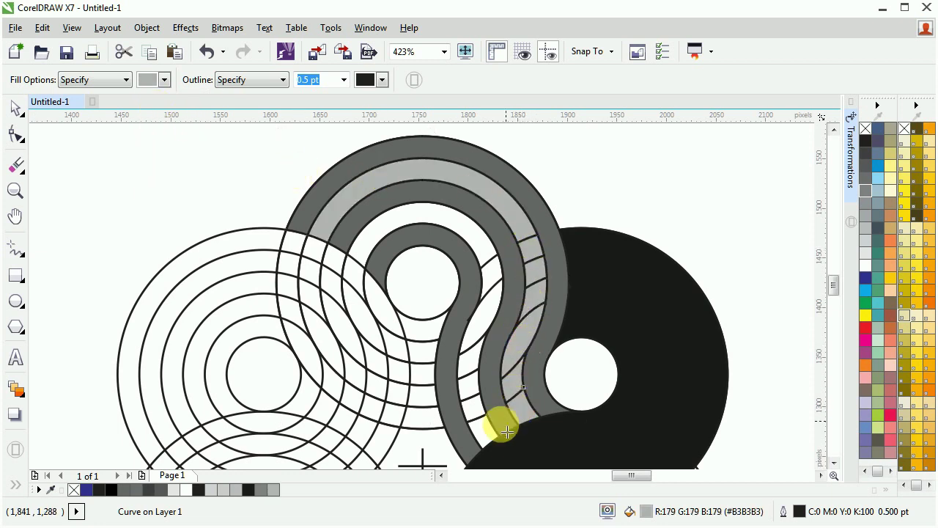
- Smart Fill the cells between the middle and innermost dark grey bands with light grey #B3B3B3, down to the near-black shape
click(486, 431)
click(476, 410)
click(471, 390)
click(468, 371)
click(484, 337)
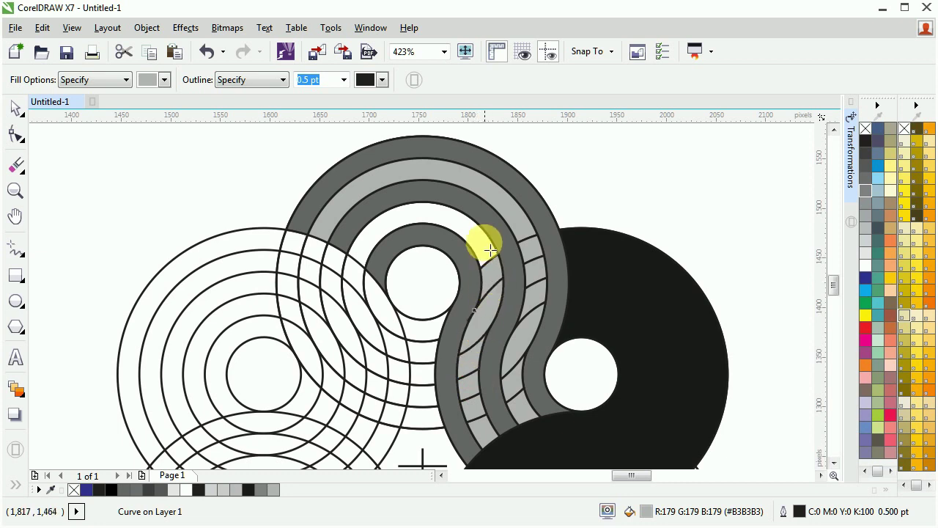
click(482, 248)
- Select all sections of the inner light grey band and weld them into one shape
click(15, 107)
shift+click(471, 419)
shift+click(469, 401)
shift+click(469, 384)
shift+click(476, 330)
shift+click(492, 275)
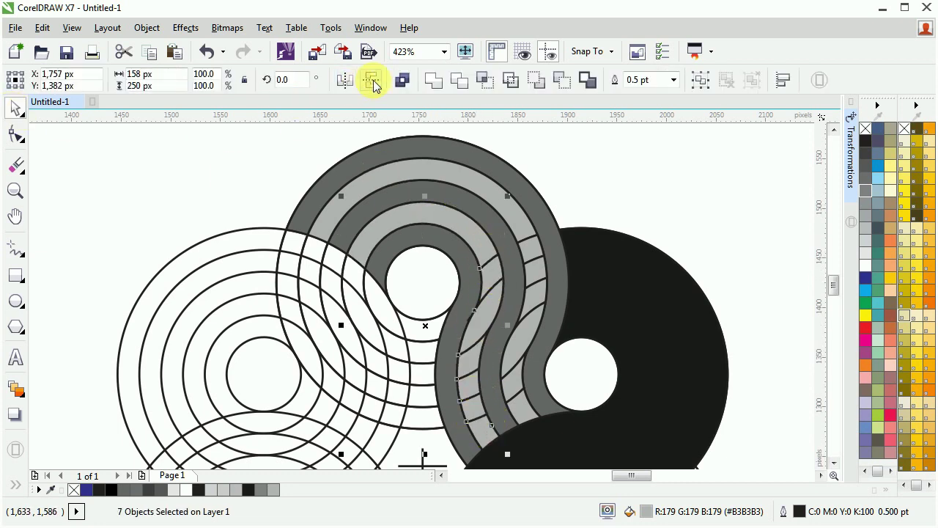
click(429, 79)
- Select all sections of the outer light grey band and weld them into one shape
click(520, 226)
shift+click(517, 413)
shift+click(515, 389)
shift+click(516, 348)
shift+click(534, 237)
click(432, 79)
click(586, 184)
key(F3)
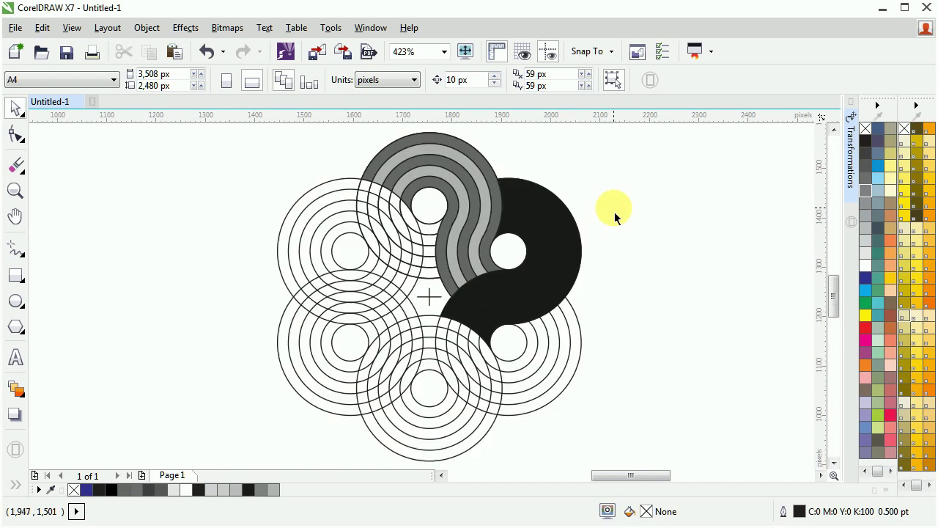
- Recolour the three dark grey curved bands black
scroll(470, 143, up, 1)
click(460, 161)
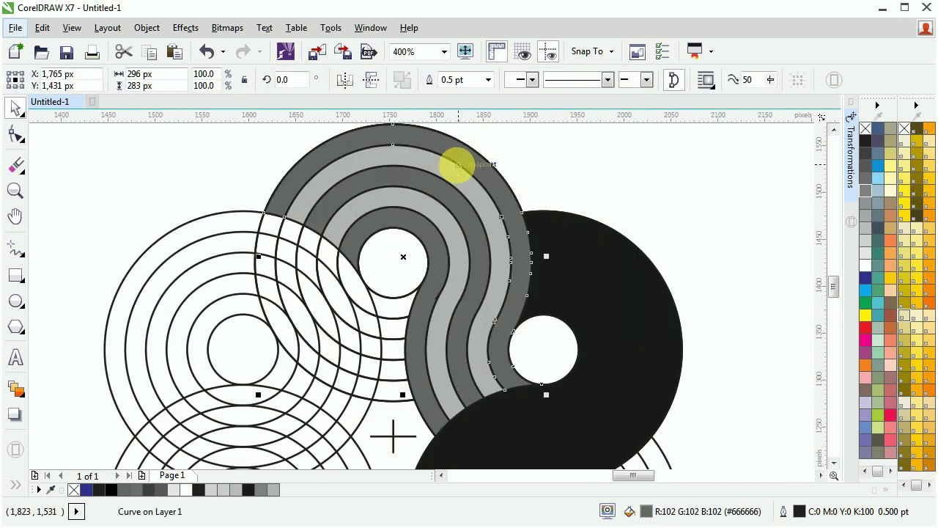
shift+click(433, 186)
shift+click(407, 228)
click(865, 141)
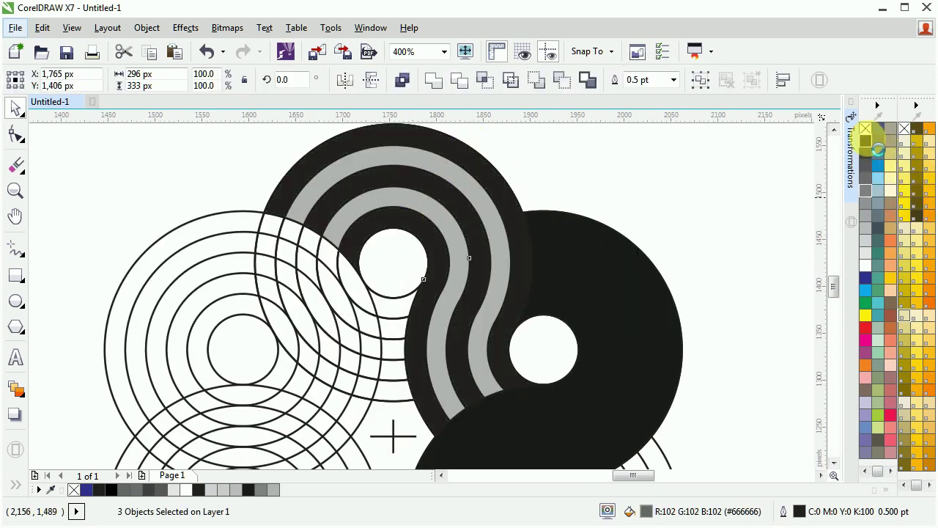
click(685, 186)
- Apply one linear fountain fill across both light grey bands, fading from grey at their lower ends up to white
click(454, 236)
shift+click(473, 257)
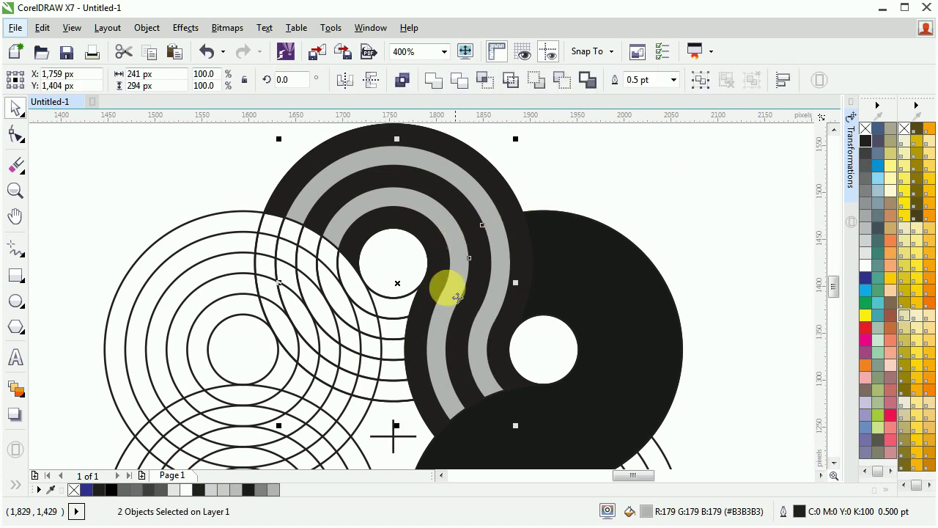
click(38, 485)
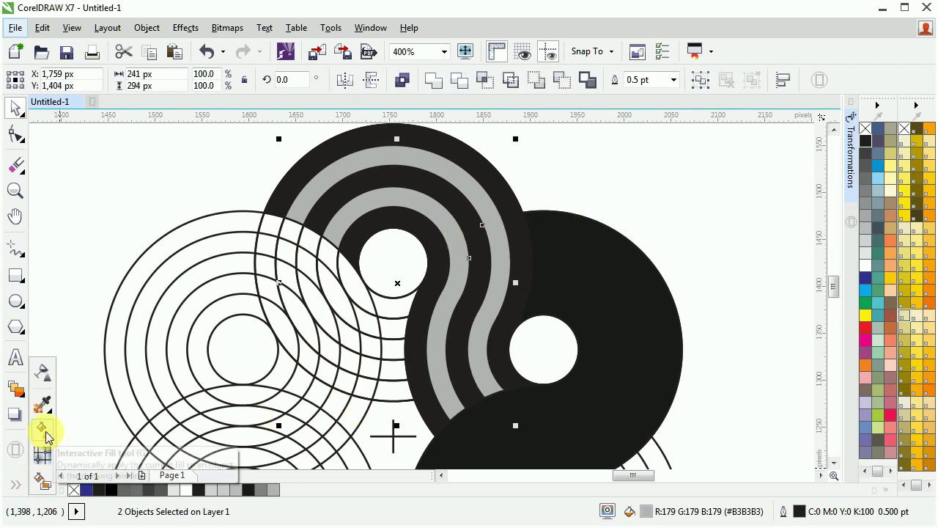
click(42, 428)
mouse_move(491, 418)
mouse_down()
mouse_move(445, 300)
mouse_move(484, 410)
mouse_up()
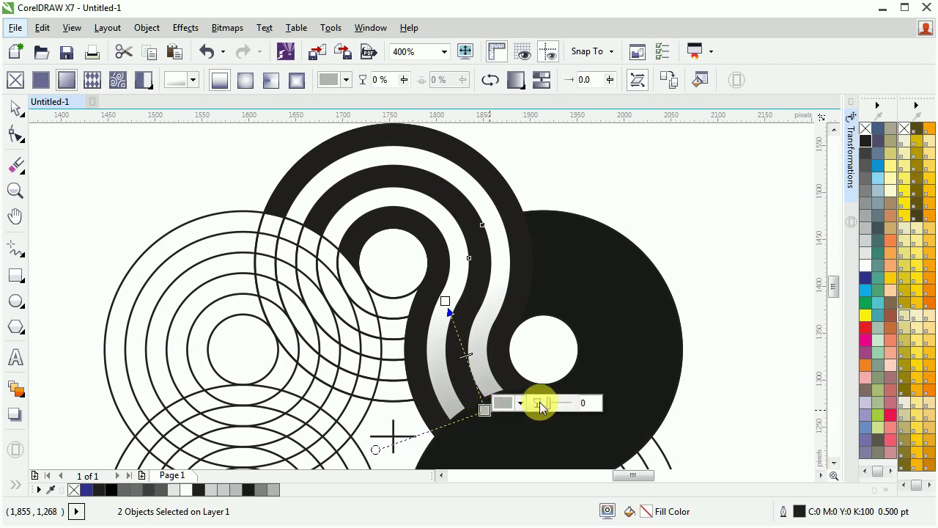
- Make the fountain fill's lower node black and reposition both nodes so the shading stays within the bands' lower ends
click(866, 141)
drag(484, 409, 483, 420)
drag(445, 300, 446, 316)
drag(481, 423, 478, 414)
drag(446, 317, 437, 324)
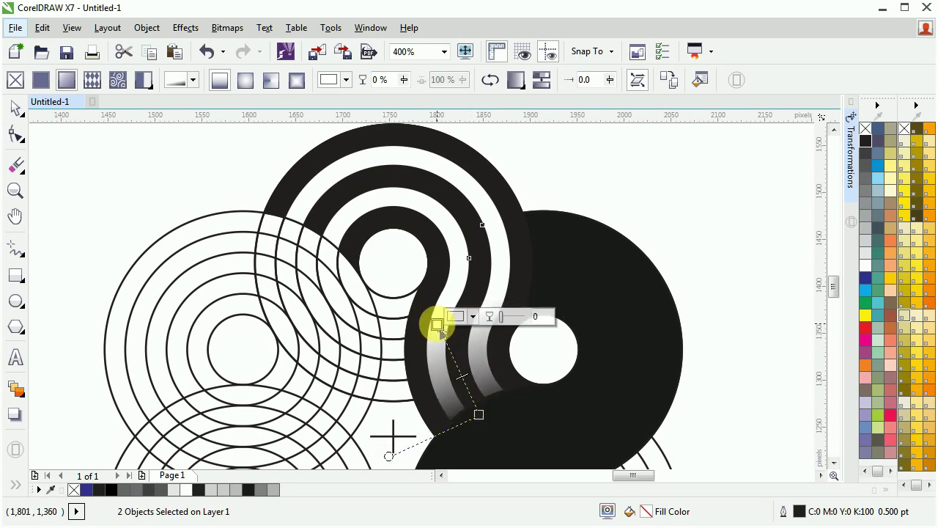
click(14, 104)
click(636, 209)
- Recolour the large near-black interlocking shape dark grey
click(521, 425)
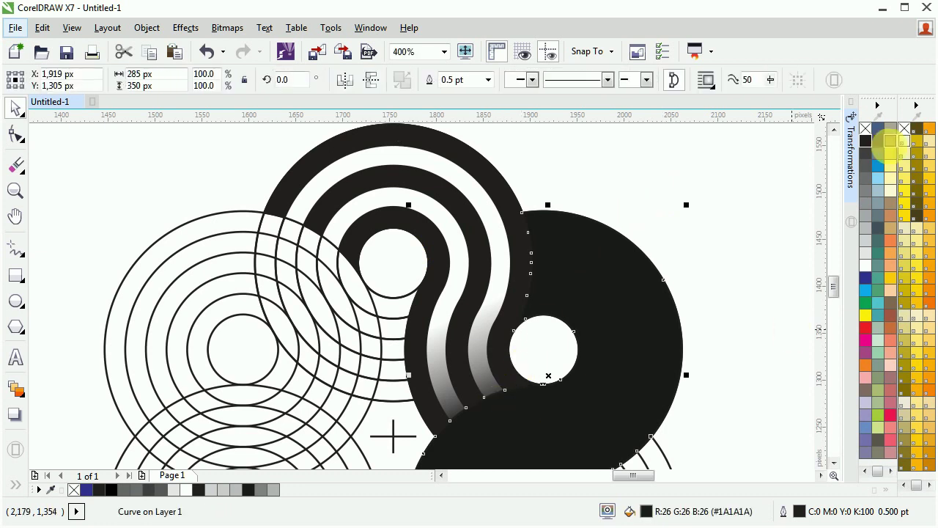
click(865, 147)
click(695, 163)
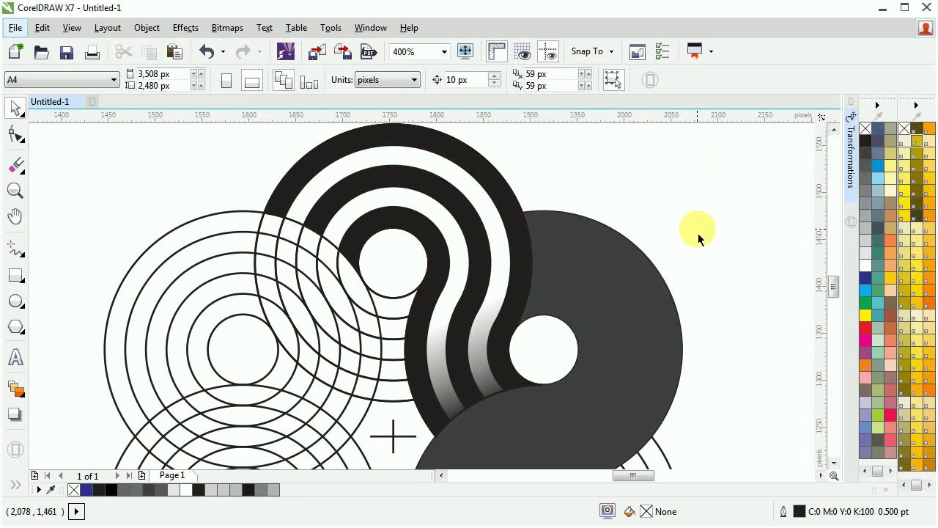
- Duplicate the two gradient bands together, placing the copies beside the design at about X 2,140 px, Y 1,404 px
click(498, 313)
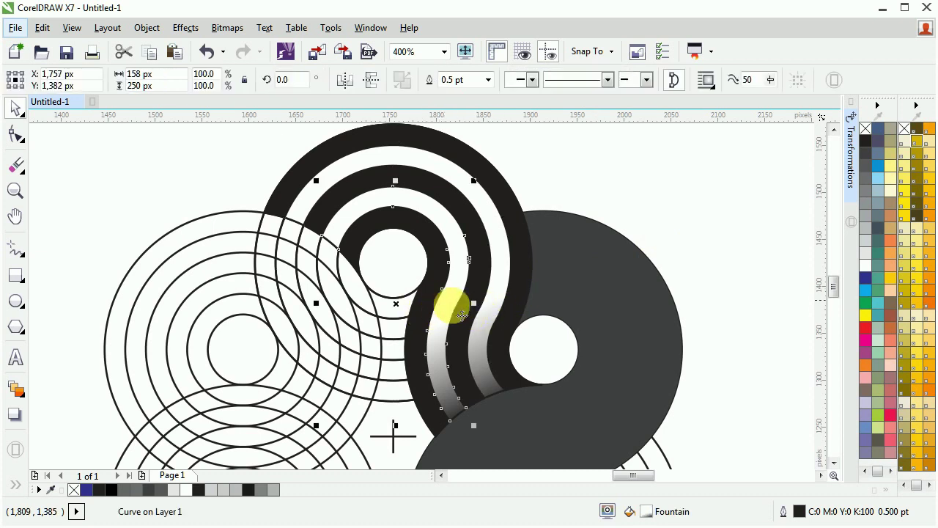
scroll(467, 320, down, 3)
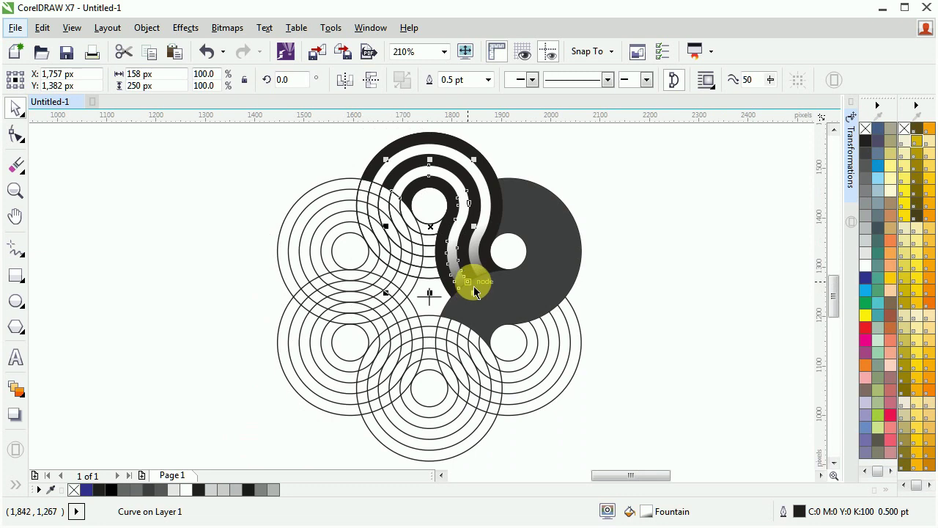
click(603, 195)
scroll(590, 170, up, 3)
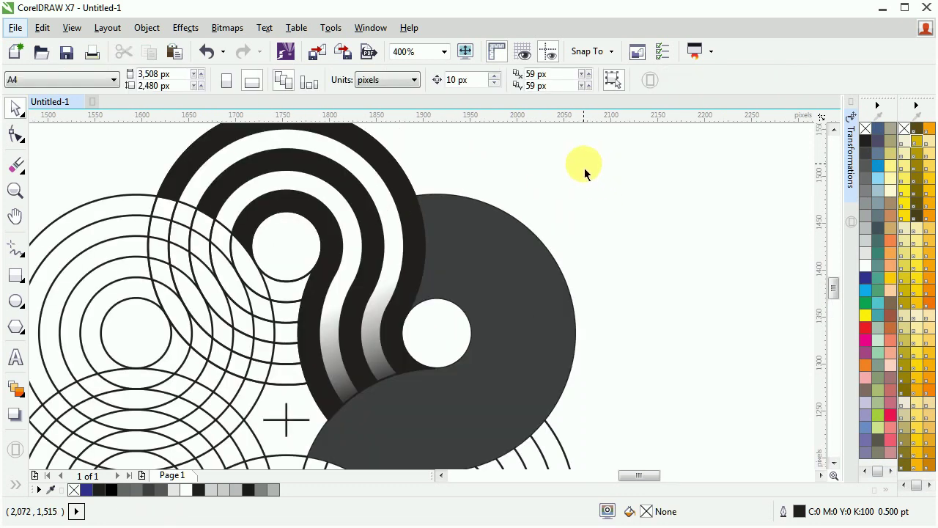
click(372, 192)
shift+click(333, 206)
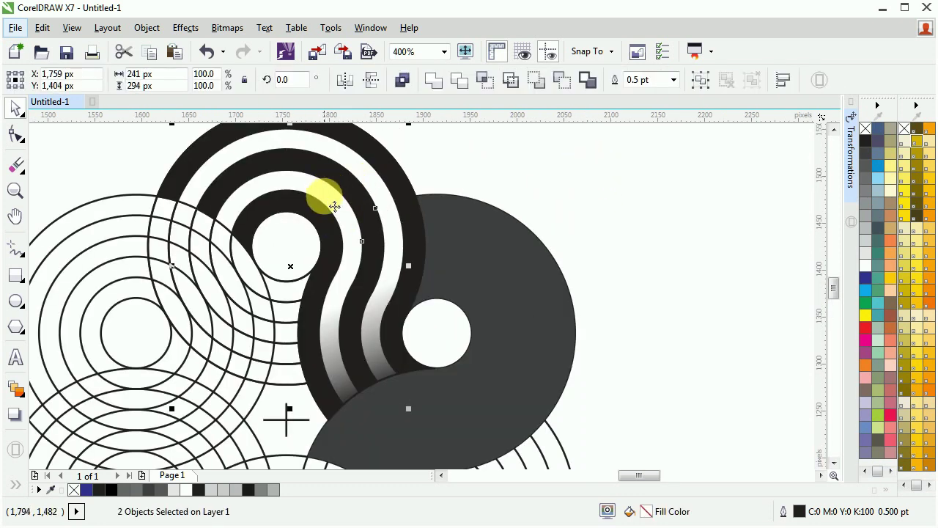
drag(341, 214, 688, 193)
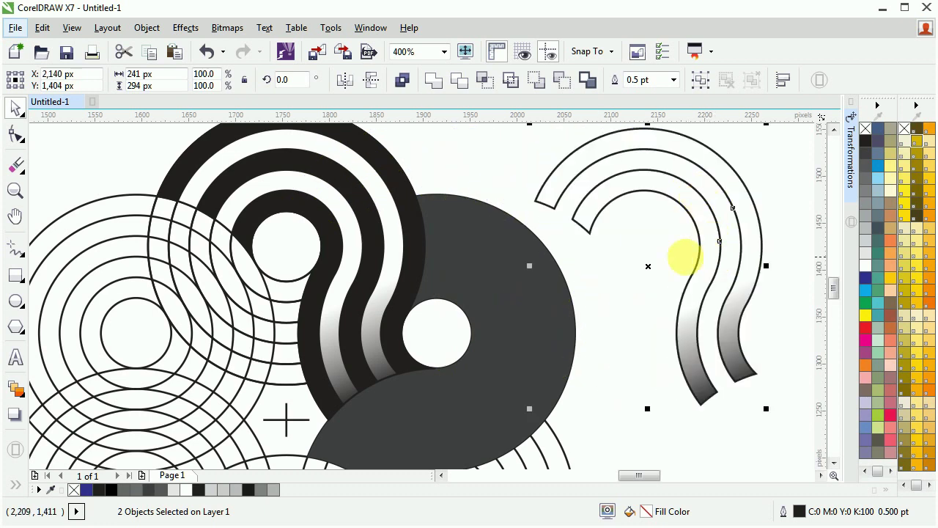
- Move the two copied gradient bands farther from the design, to about X 2,239 px, Y 1,360 px
scroll(479, 276, down, 1)
scroll(673, 213, up, 1)
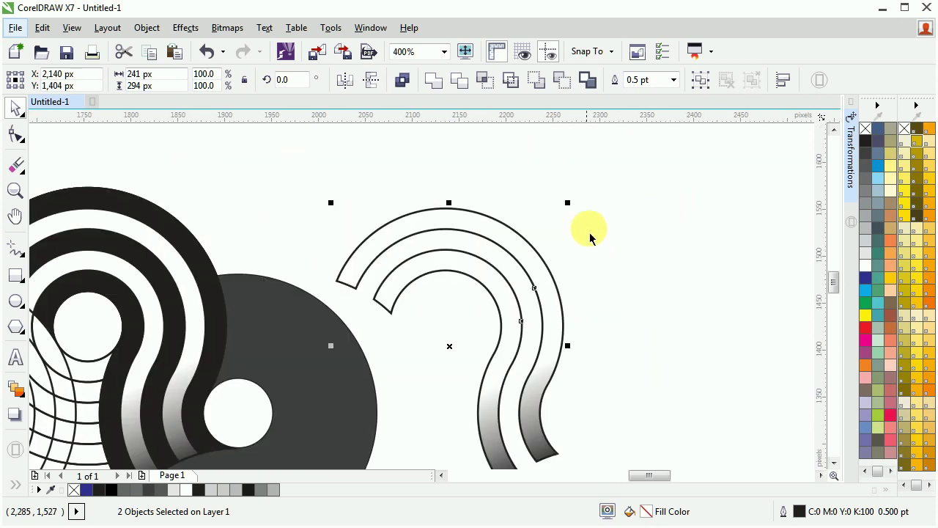
scroll(572, 170, down, 1)
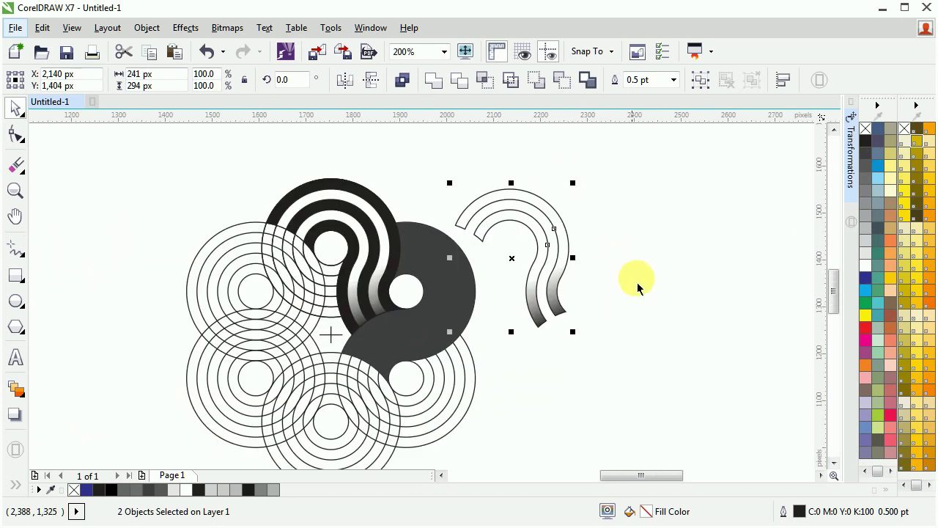
scroll(630, 272, up, 1)
drag(466, 233, 559, 274)
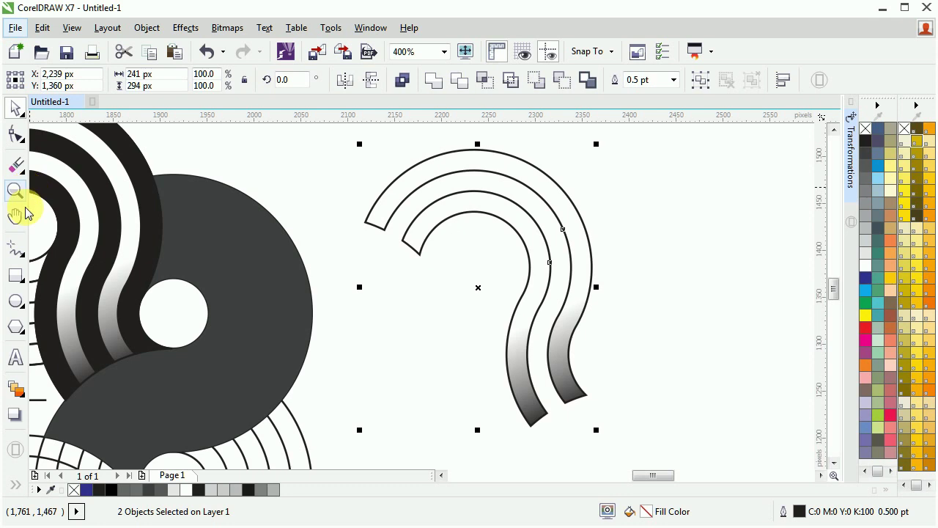
- Draw a slanted straight line about 138 px wide and 37 px high across the shoulder of both copied bands
click(20, 255)
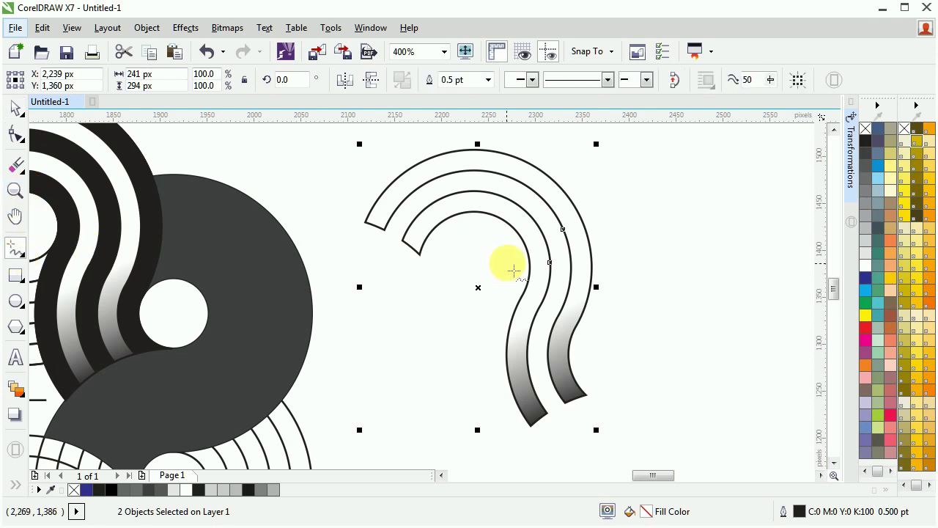
click(499, 248)
click(630, 214)
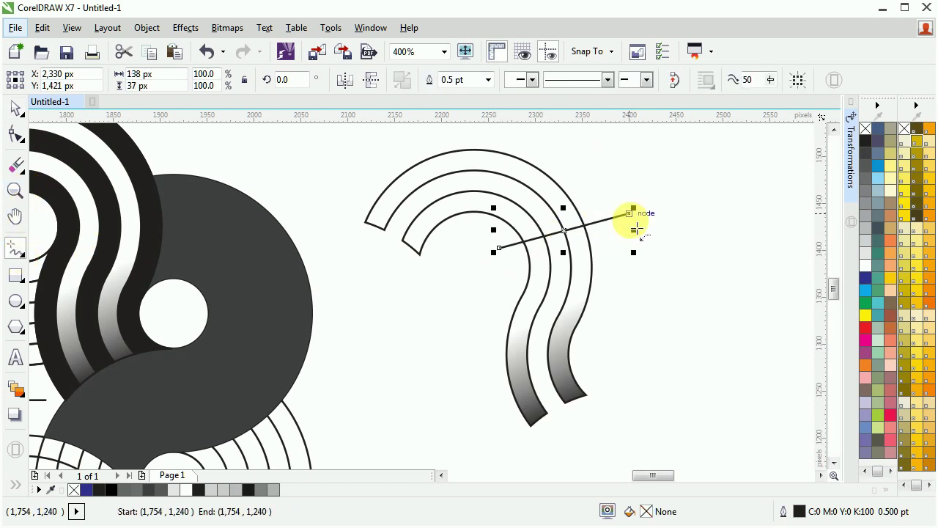
- Trim the outer copied band with the slanted line
click(17, 112)
click(615, 224)
click(615, 217)
shift+click(555, 196)
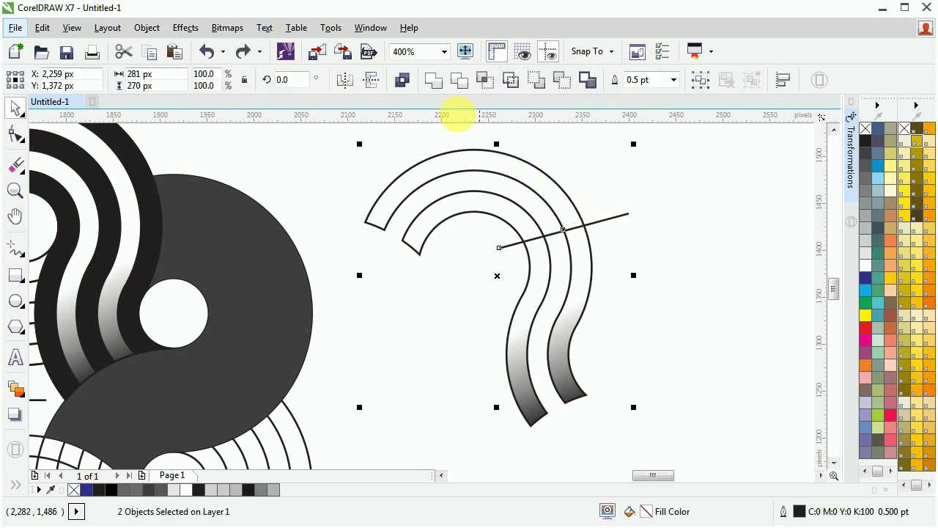
click(458, 83)
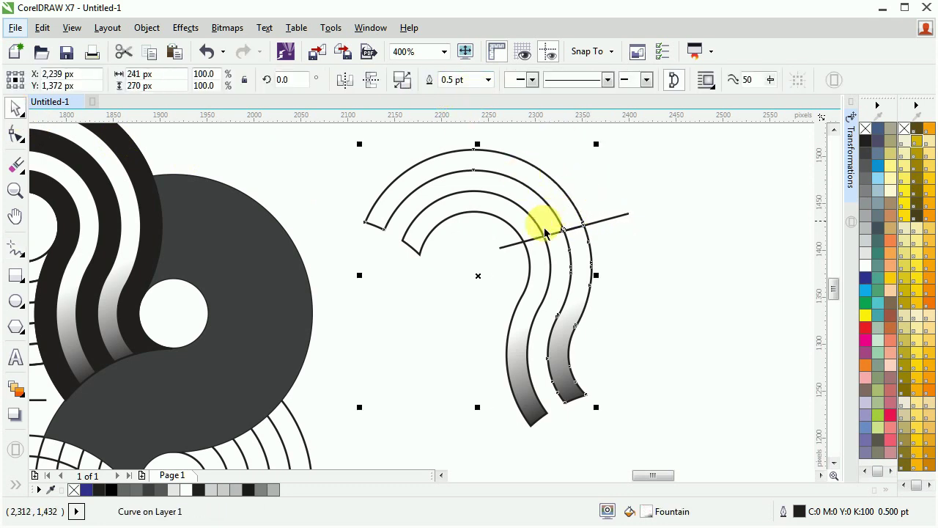
- Trim the inner copied band with the slanted line and delete the line
click(504, 247)
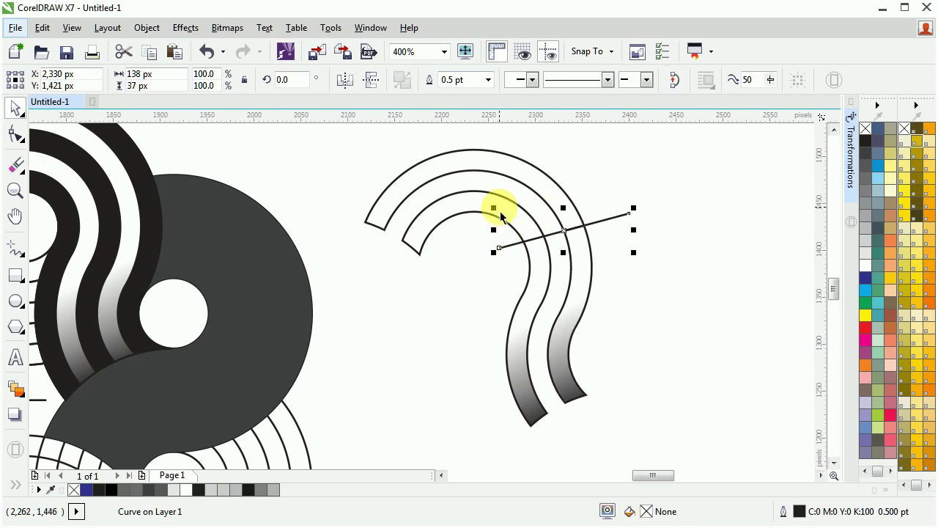
shift+click(502, 213)
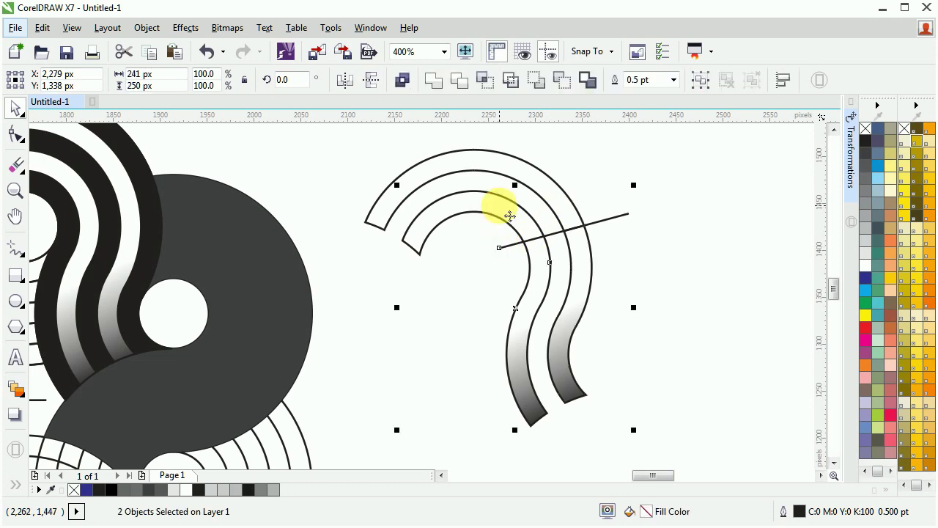
click(458, 83)
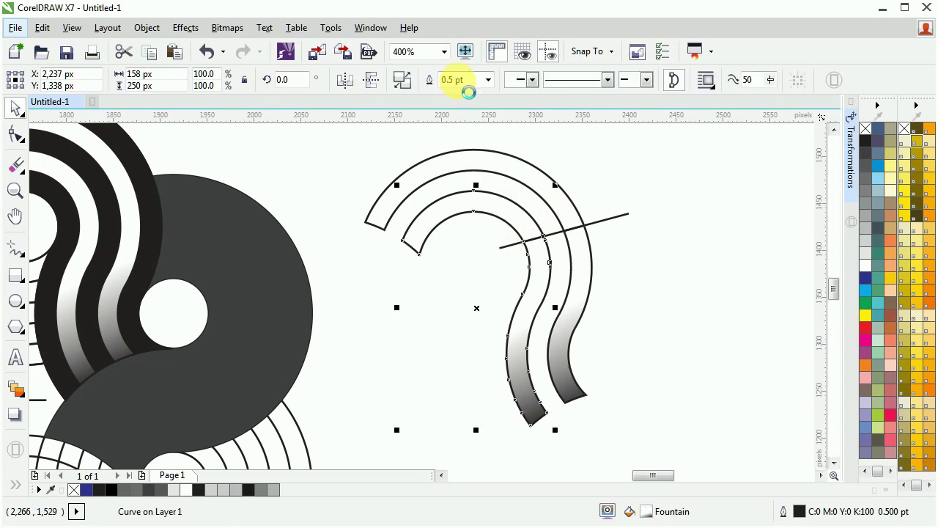
click(614, 219)
click(608, 216)
key(Delete)
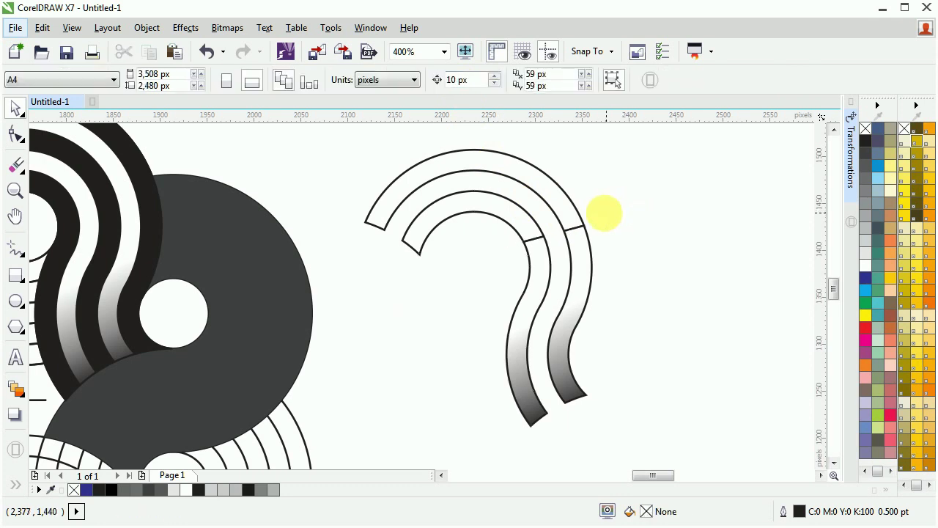
- Break both trimmed band copies apart into separate curves
click(565, 220)
right_click(579, 217)
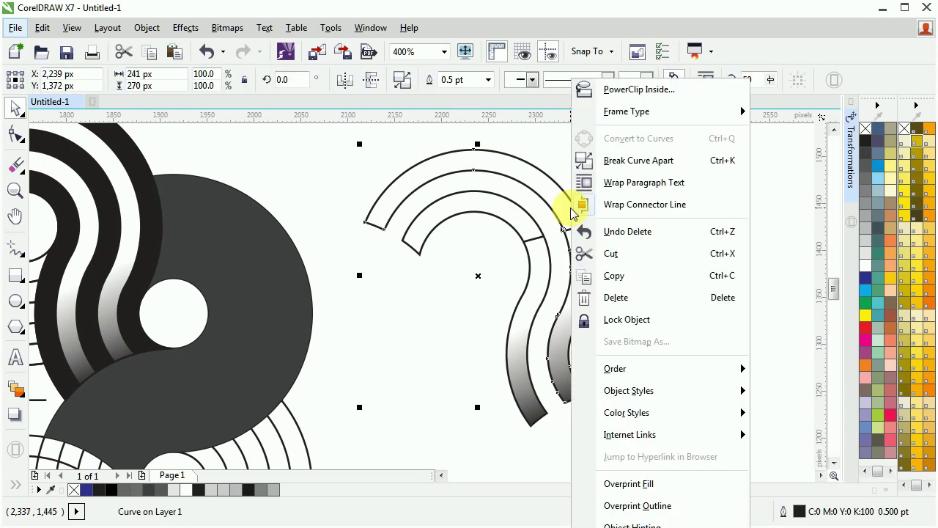
click(621, 161)
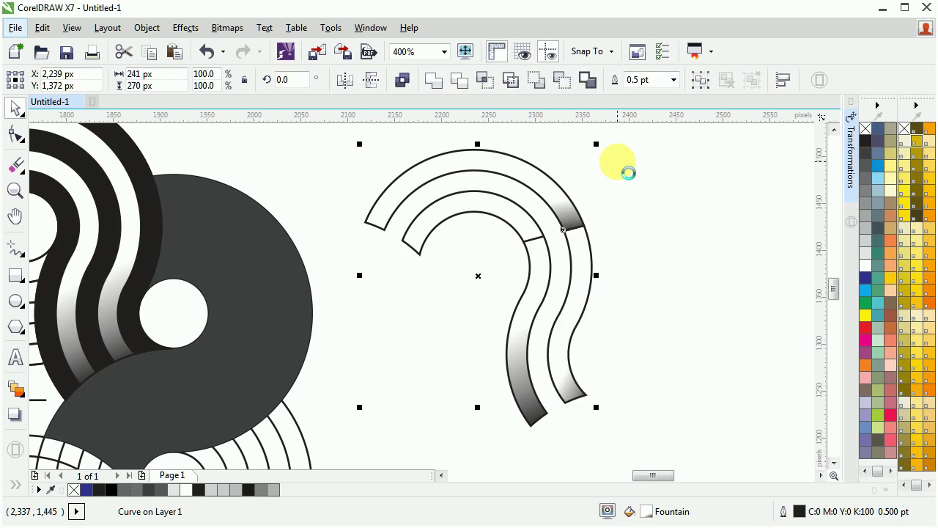
click(529, 225)
right_click(529, 226)
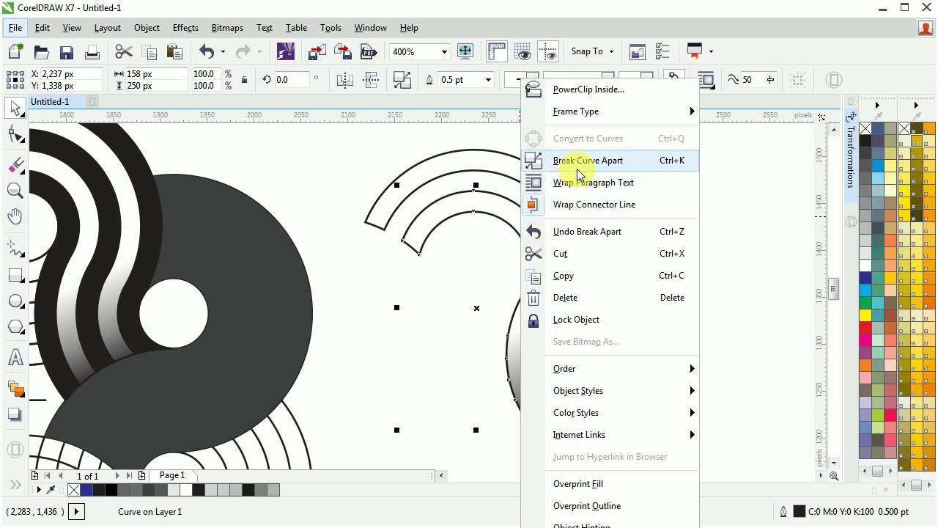
click(559, 98)
click(608, 245)
- Delete the lower S-shaped pieces of both copied bands, keeping only the upper arcs
click(559, 270)
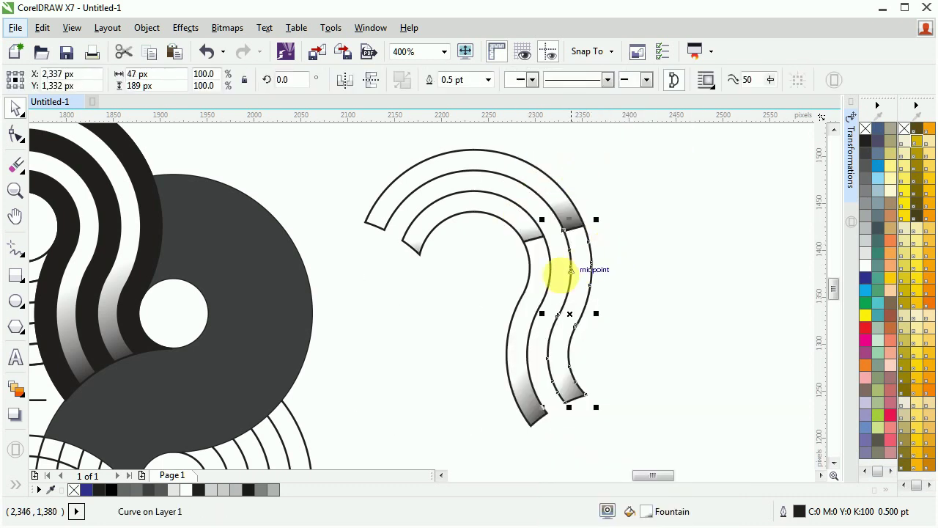
key(Delete)
click(532, 289)
key(Delete)
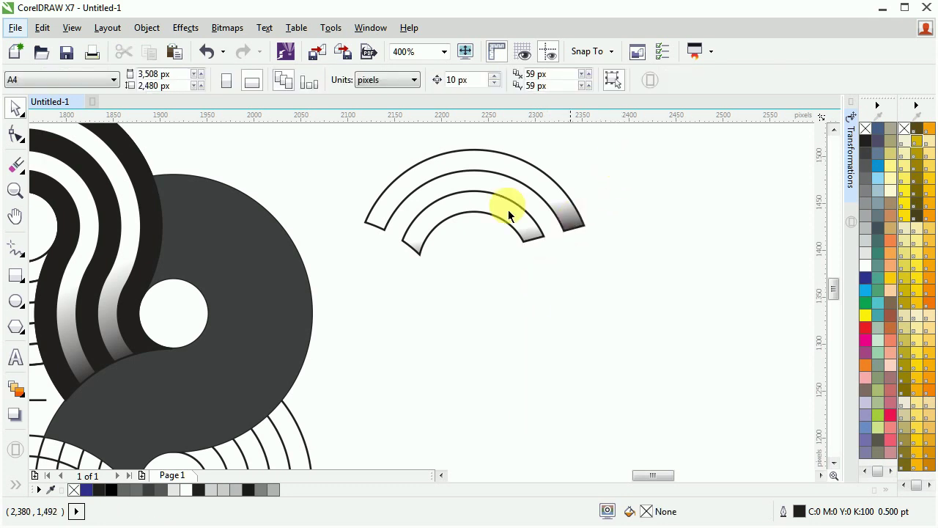
- Select the two remaining upper arcs together and remove their outlines
drag(406, 260, 341, 303)
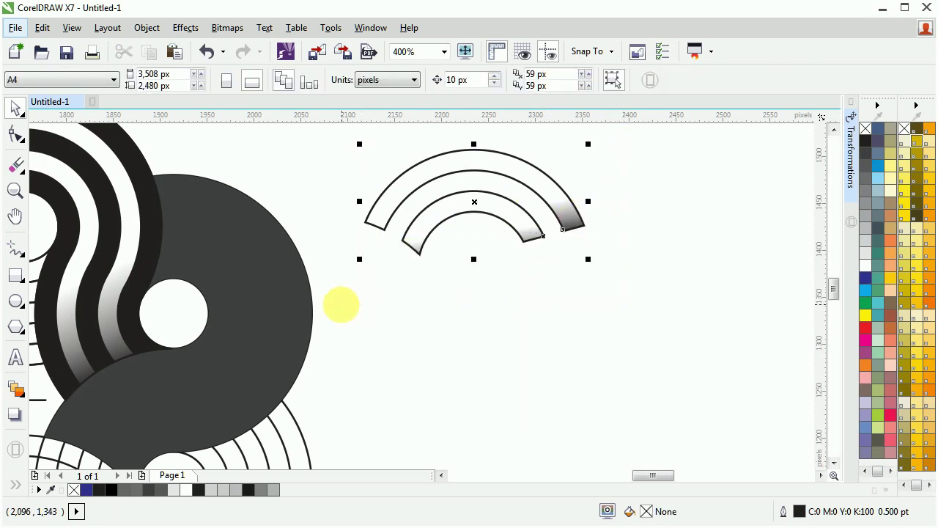
click(866, 131)
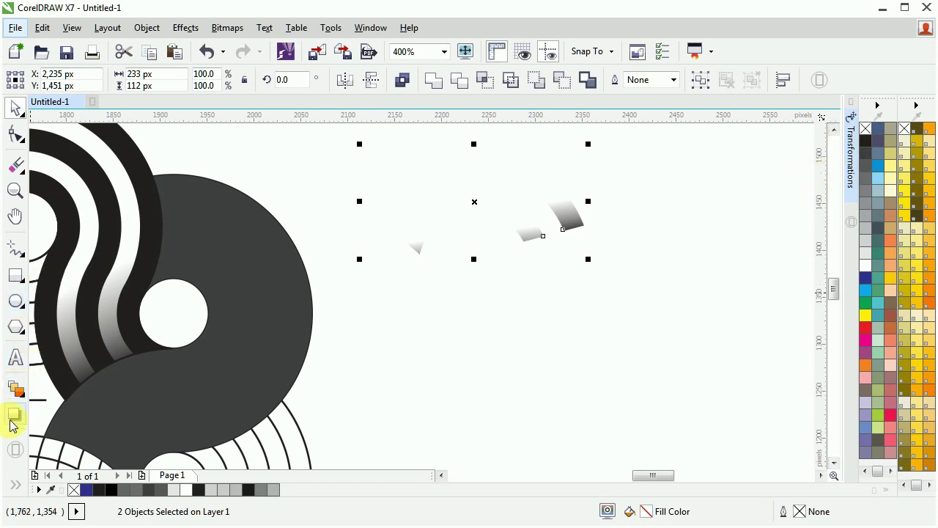
- Fill both copied arcs with a linear black-to-white gradient, darkest at their lower-left ends and fading to white before the arcs' tops
click(18, 482)
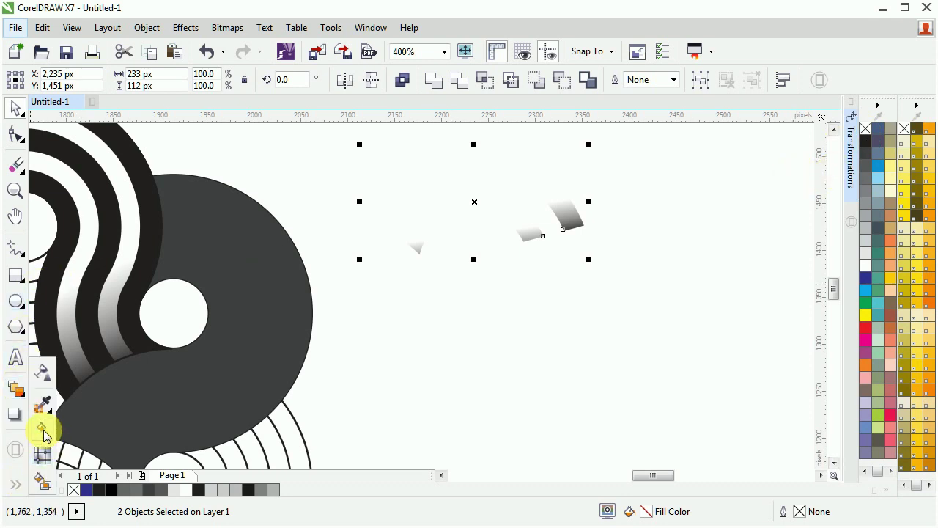
click(42, 428)
drag(383, 229, 494, 150)
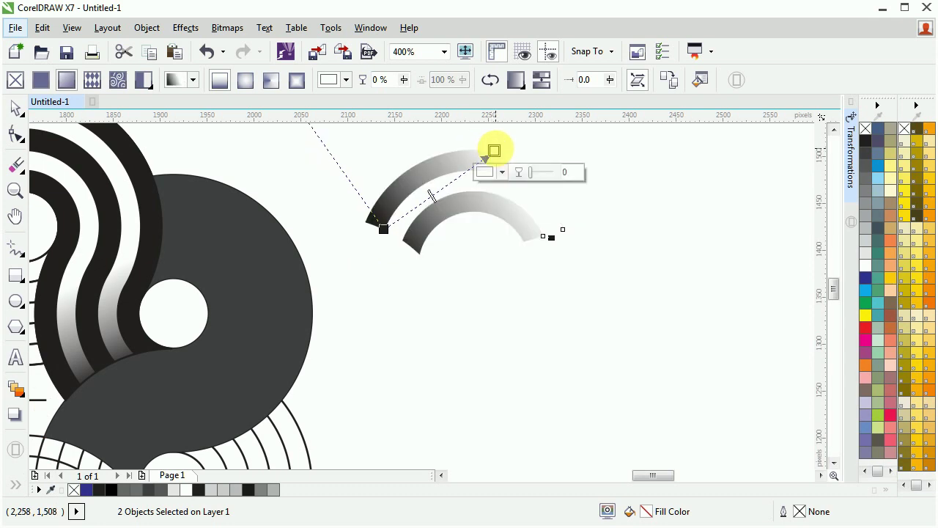
drag(386, 229, 393, 252)
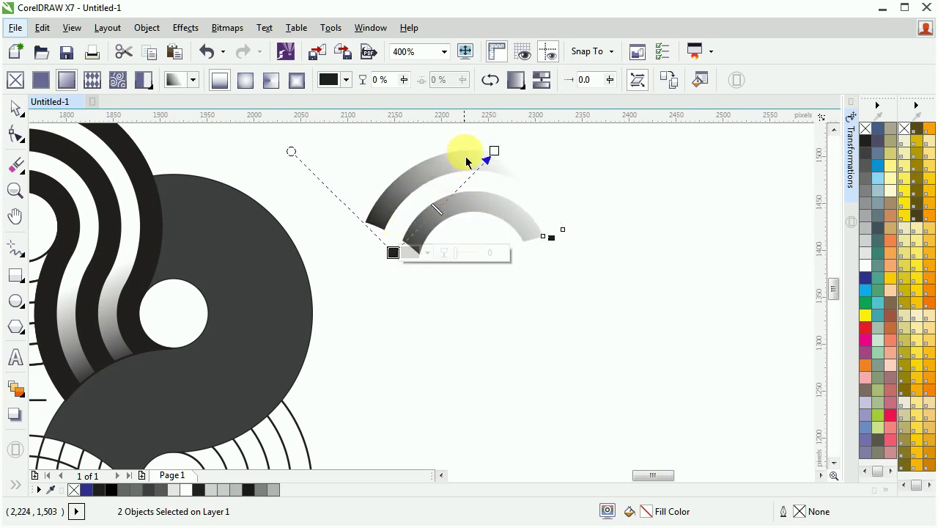
drag(480, 168, 439, 176)
click(393, 252)
drag(398, 257, 392, 246)
drag(440, 177, 430, 180)
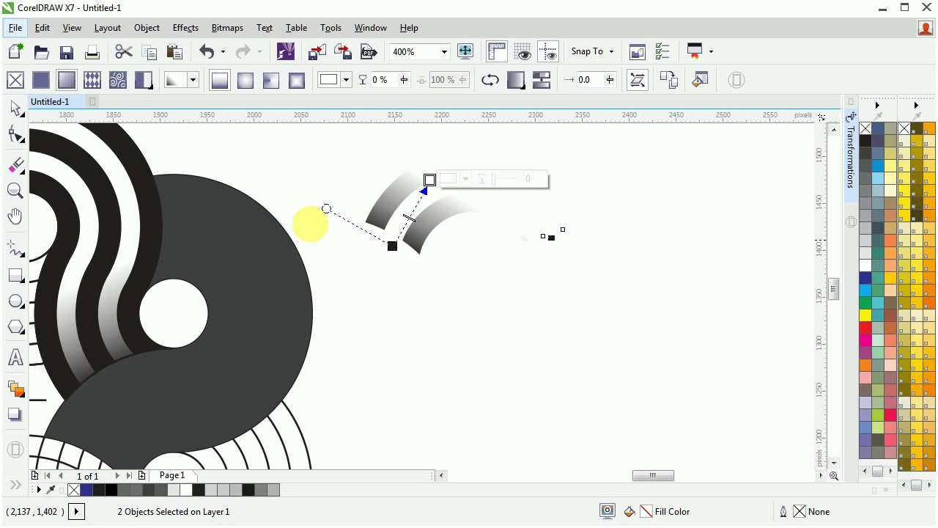
- Move both gradient arcs onto the white bands so the shading sits at the upper-left end of the striped S shape
click(14, 107)
click(413, 257)
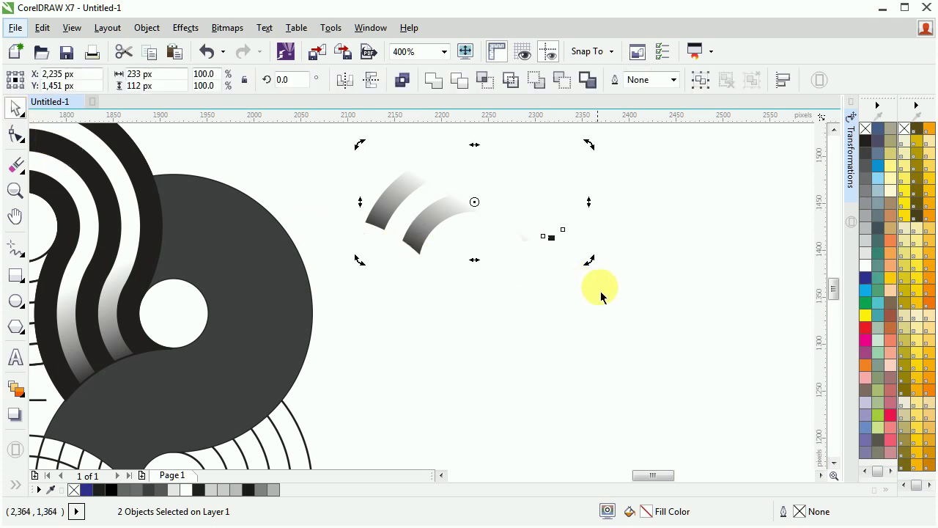
scroll(692, 313, down, 2)
scroll(328, 261, up, 2)
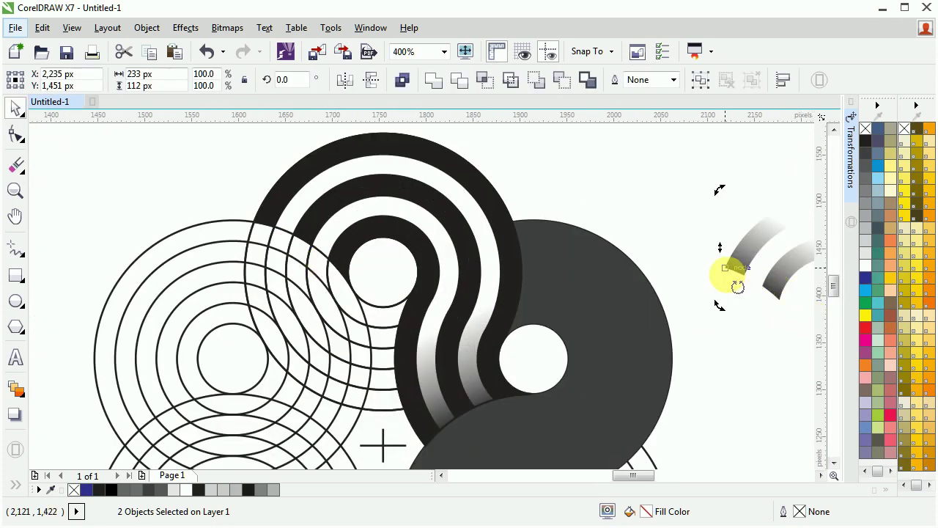
click(736, 277)
drag(768, 295, 317, 254)
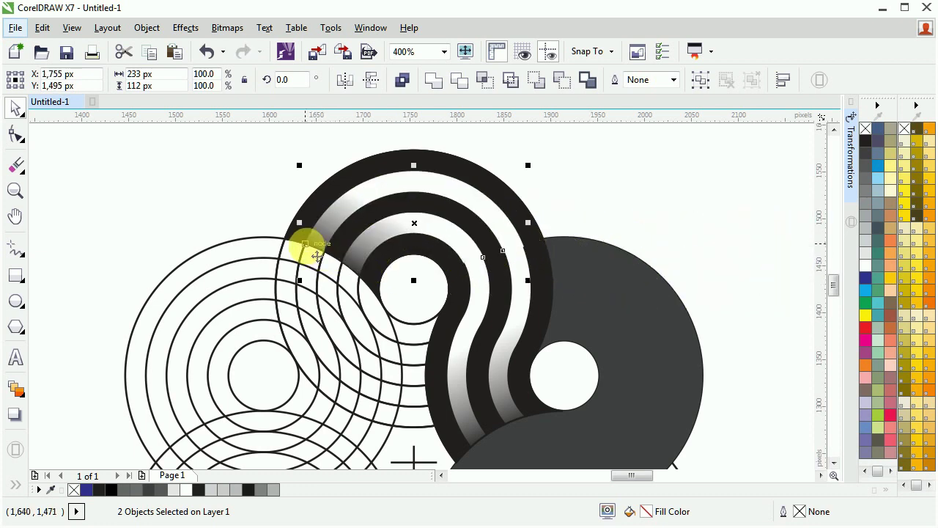
click(607, 189)
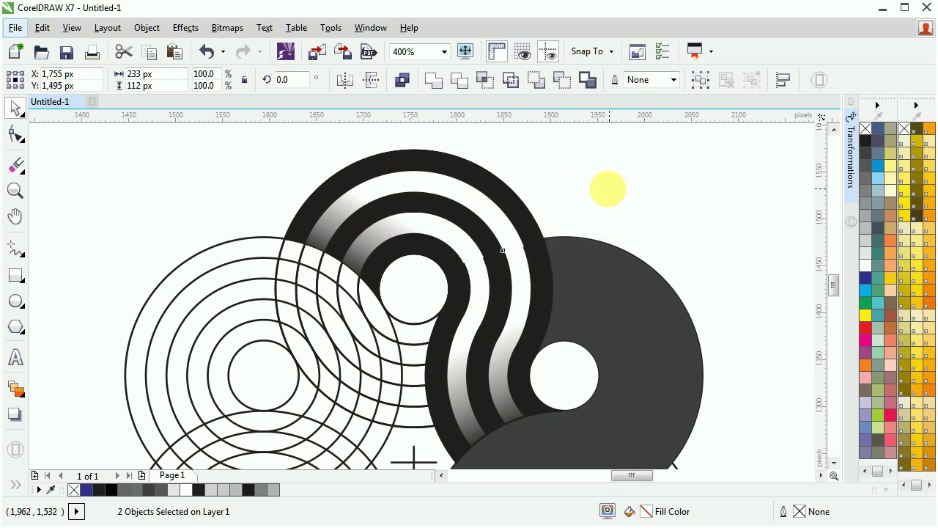
- Select the inner white band together with the outermost and innermost black bands and remove their outlines
scroll(502, 192, up, 1)
scroll(488, 193, down, 1)
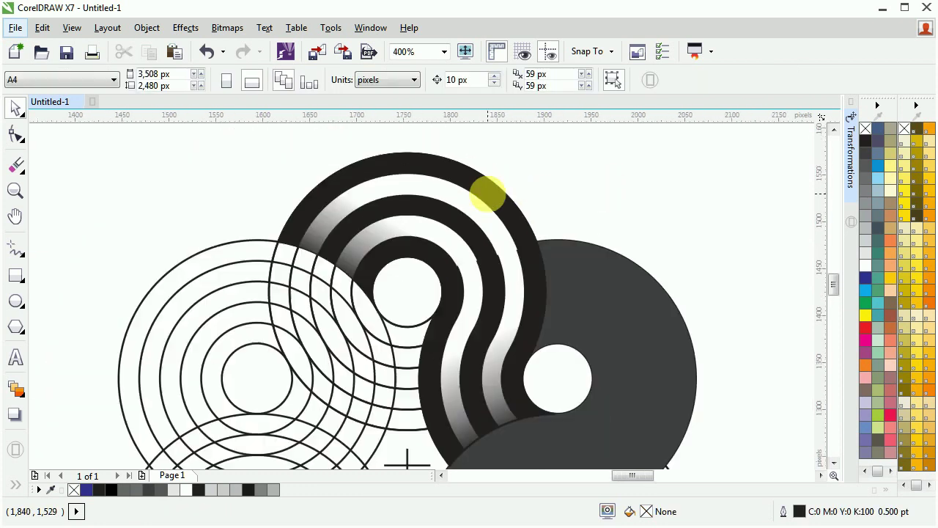
click(481, 288)
shift+click(506, 280)
shift+click(519, 279)
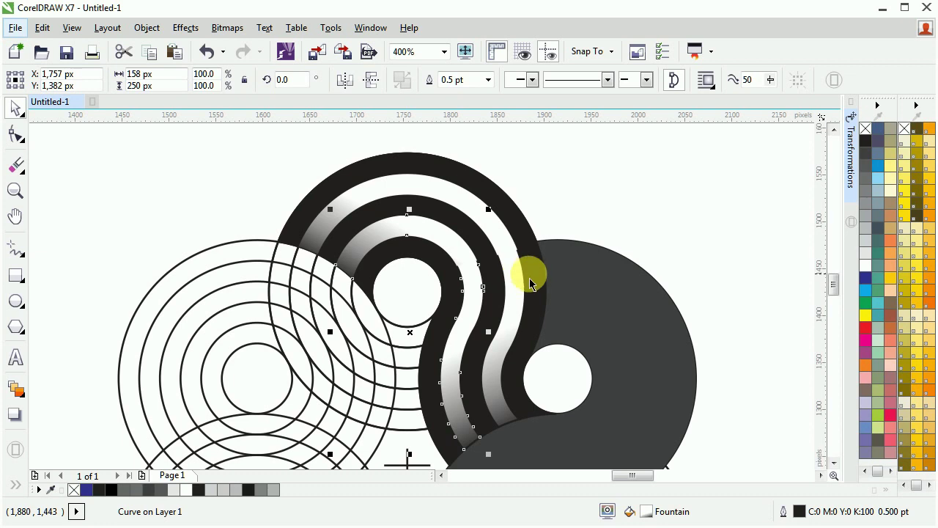
shift+click(536, 276)
shift+click(446, 303)
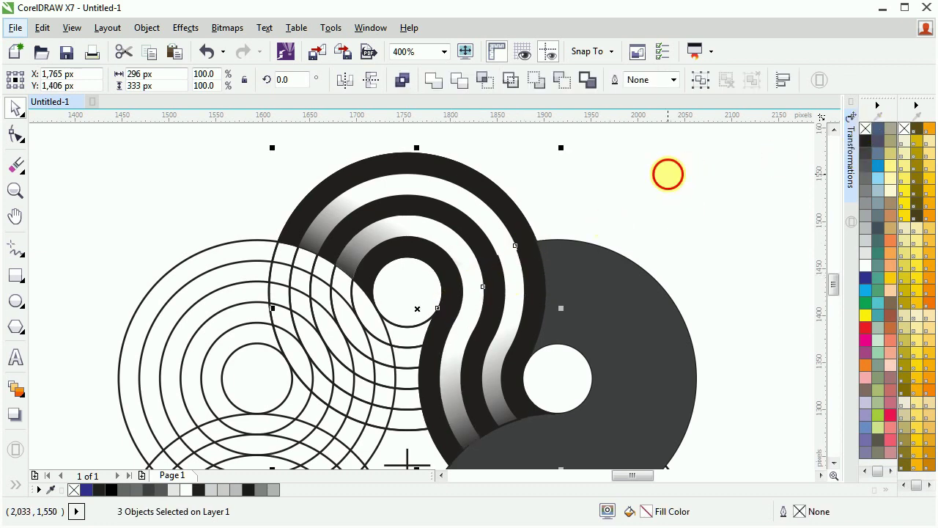
click(641, 191)
- Remove the outlines from the middle black band and the dark grey S shape
click(498, 265)
right_click(865, 129)
click(726, 205)
click(622, 262)
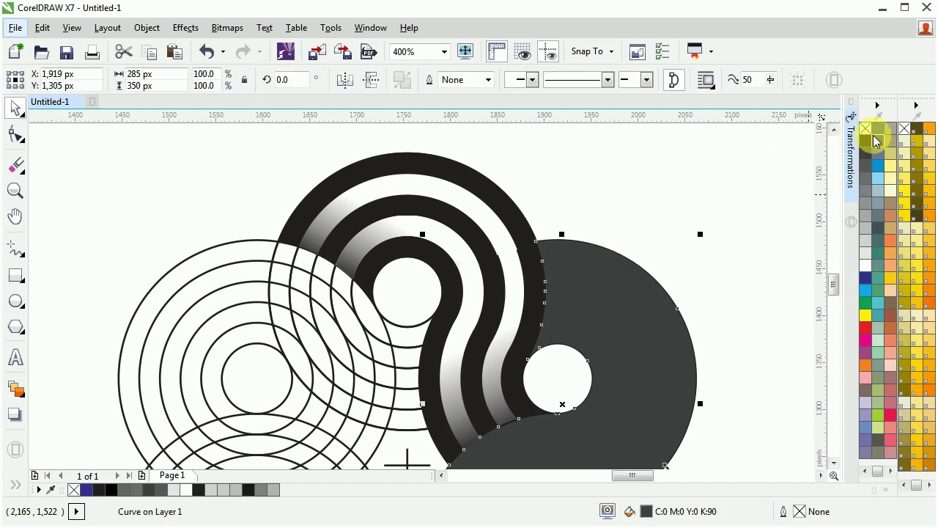
click(704, 198)
- Delete the two concentric circle groups on the left side of the design
scroll(535, 156, down, 1)
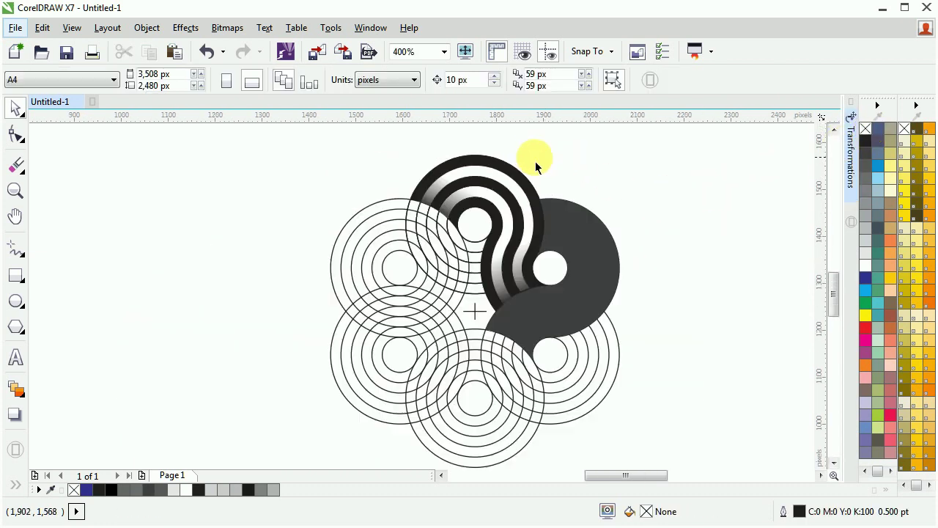
click(490, 224)
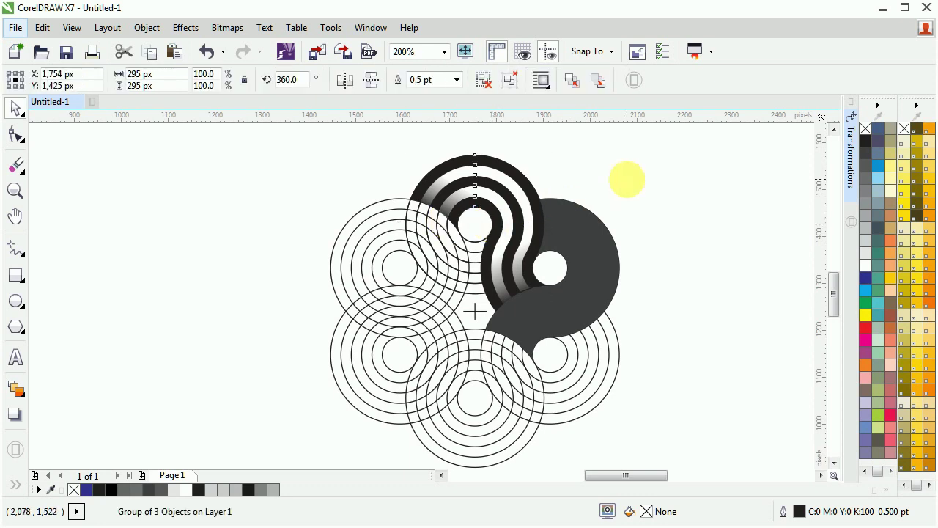
click(381, 278)
key(Delete)
click(380, 315)
key(Delete)
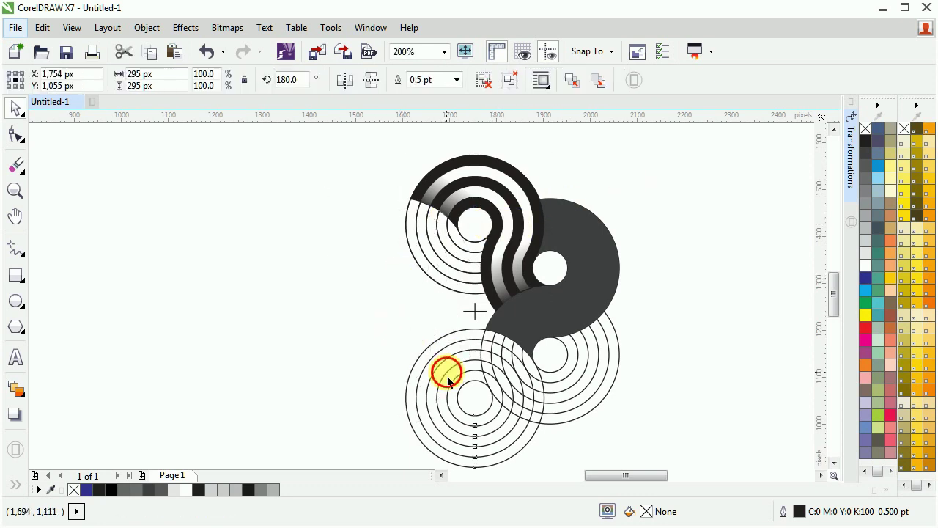
- Delete the bottom and lower-right concentric circle groups
right_click(445, 374)
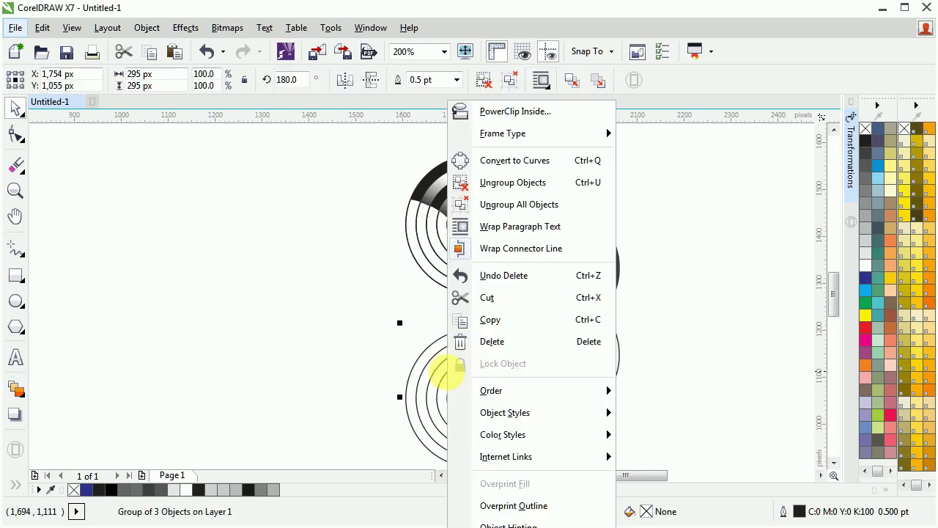
click(502, 319)
click(536, 362)
right_click(536, 364)
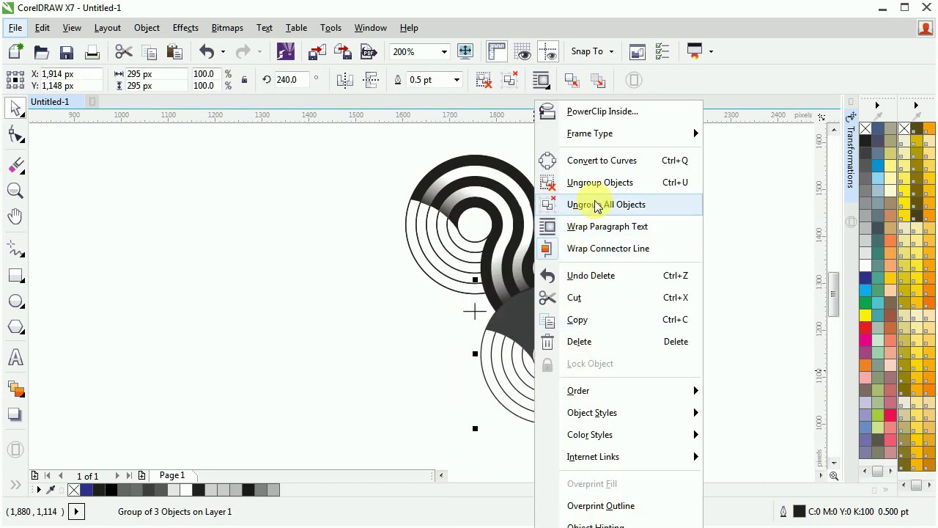
click(584, 340)
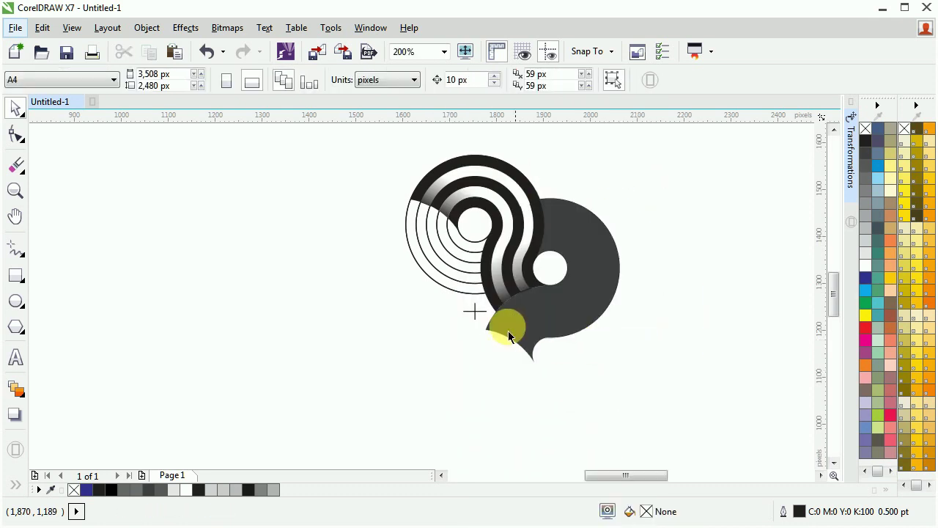
- Delete the circle group over the dark grey shape and both stacked circle groups around the top hole
click(545, 275)
right_click(551, 268)
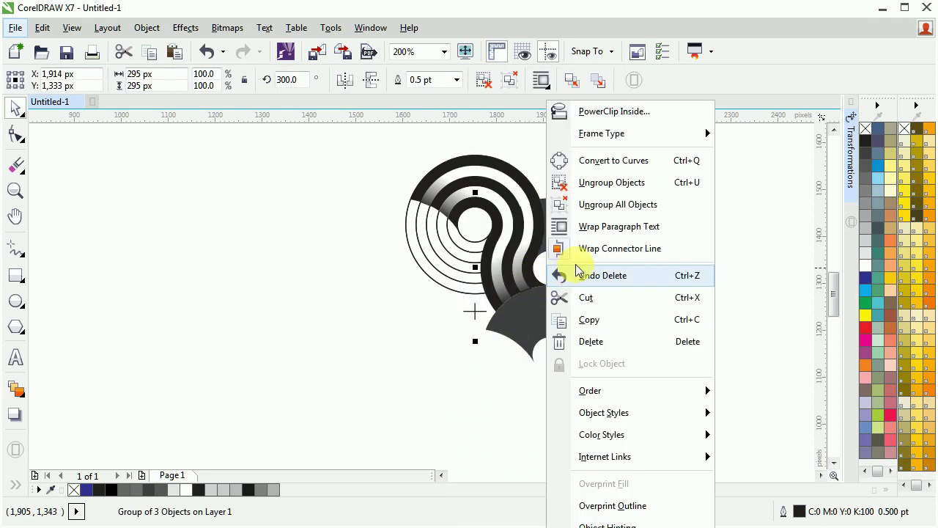
click(590, 342)
click(450, 272)
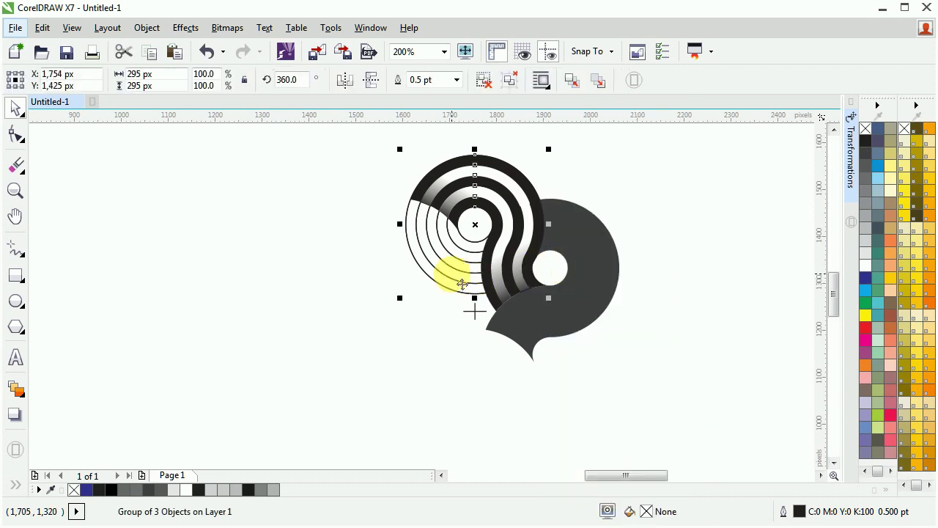
right_click(452, 272)
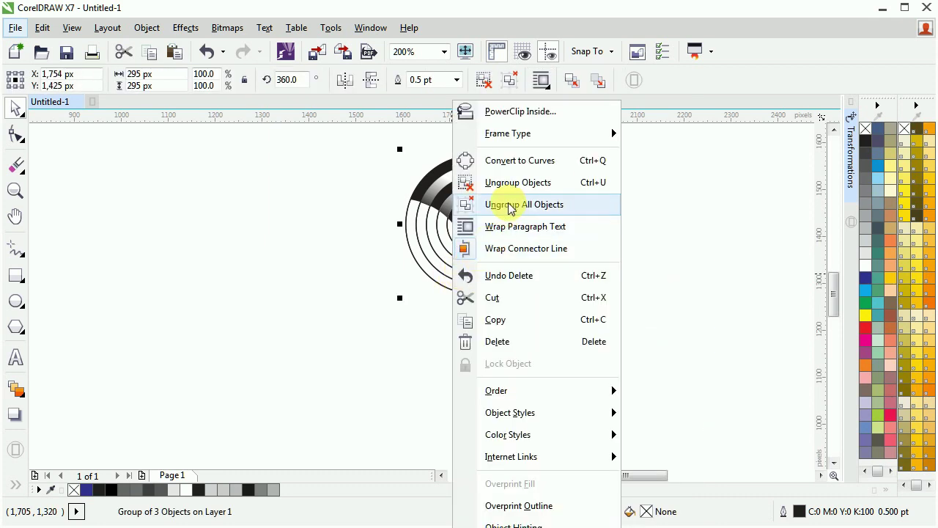
click(496, 341)
click(468, 242)
right_click(454, 249)
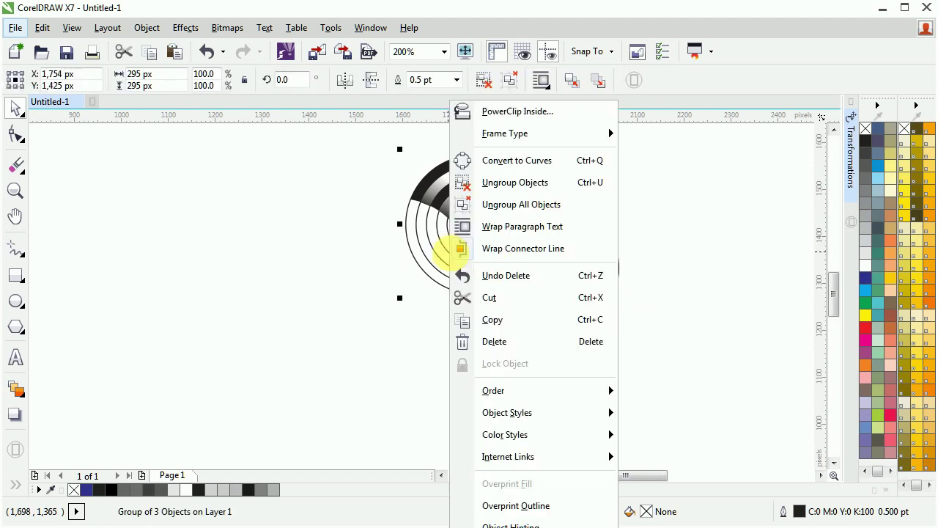
click(497, 342)
- Select all pieces of the striped S shape, leaving out the centre cross, and clear their remaining outlines
scroll(526, 187, up, 1)
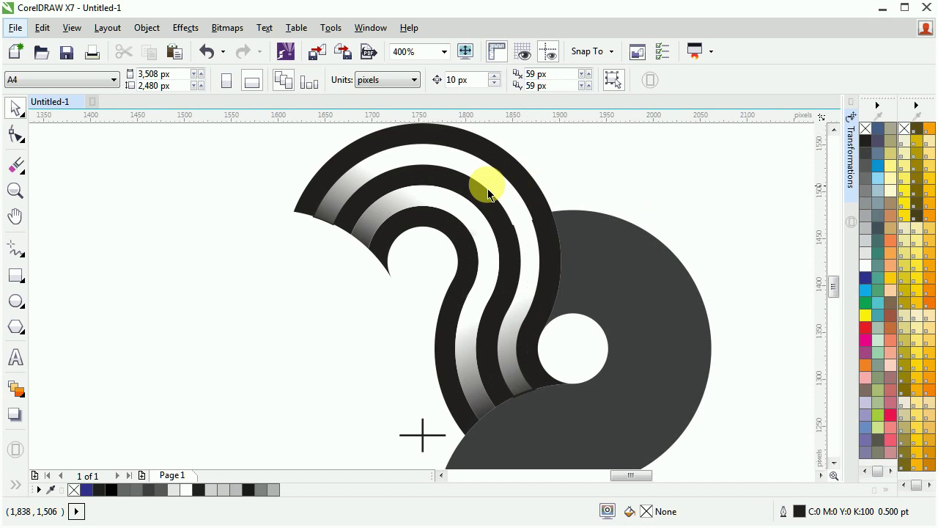
scroll(377, 210, down, 1)
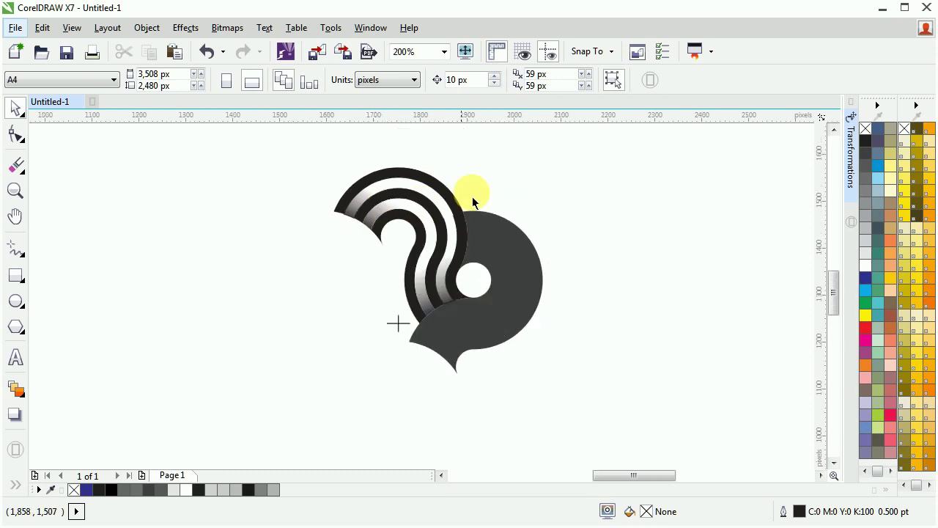
mouse_move(518, 160)
mouse_down()
mouse_move(296, 340)
mouse_move(303, 345)
mouse_up()
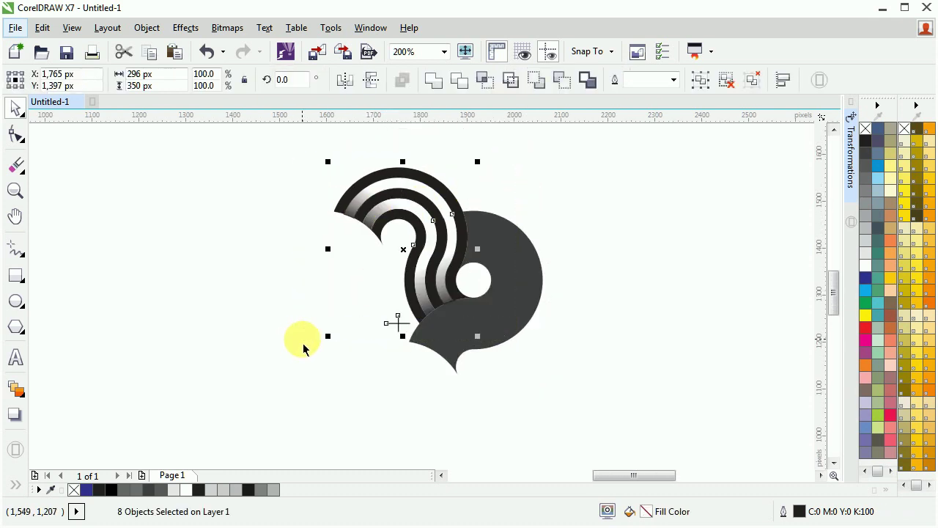
shift+click(402, 323)
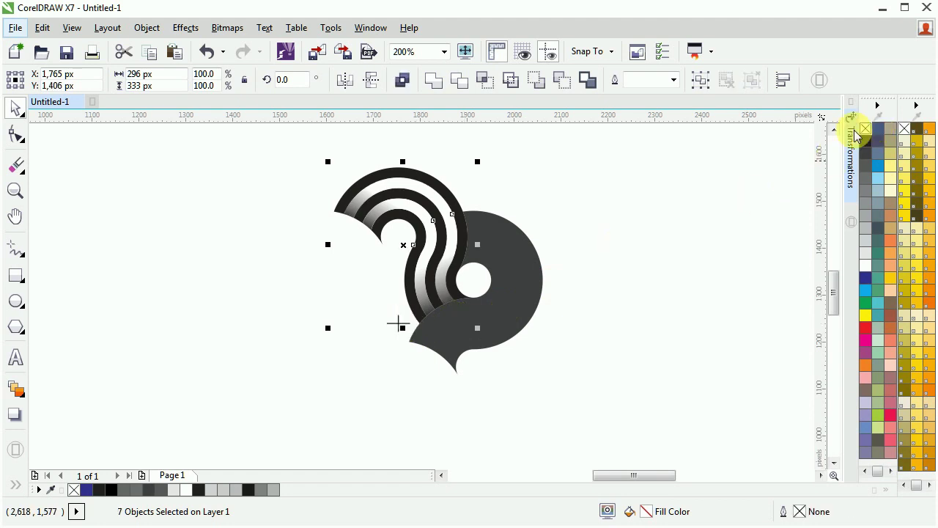
click(634, 211)
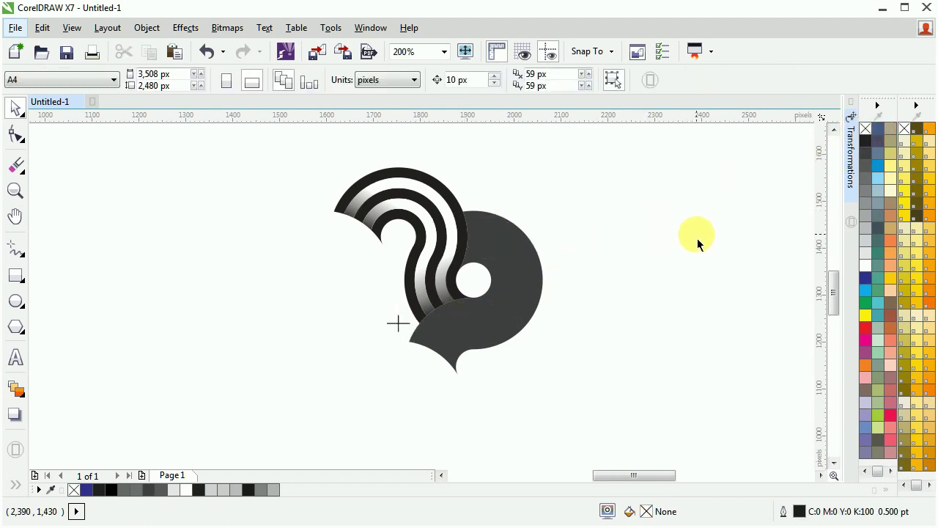
- Open the rotation settings for the dark grey S shape and place its rotation centre on the design's centre cross
key(F4)
click(517, 249)
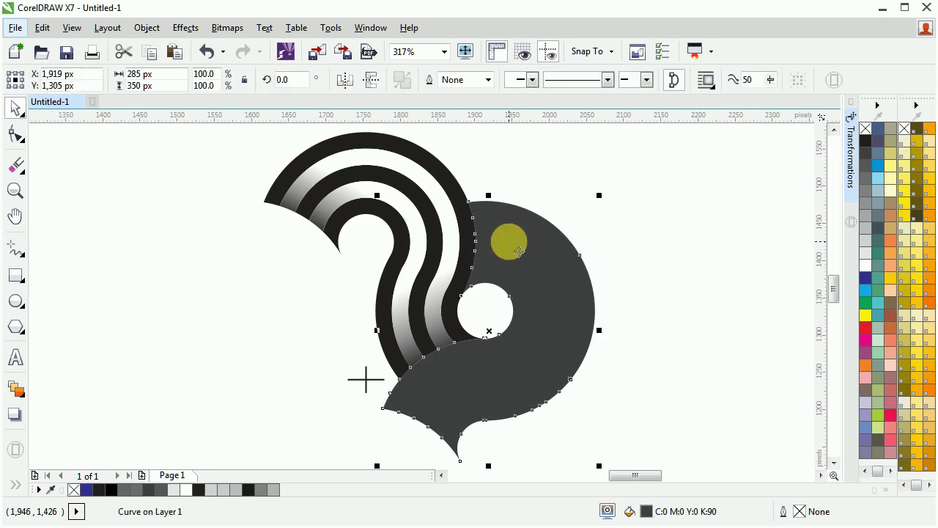
click(851, 176)
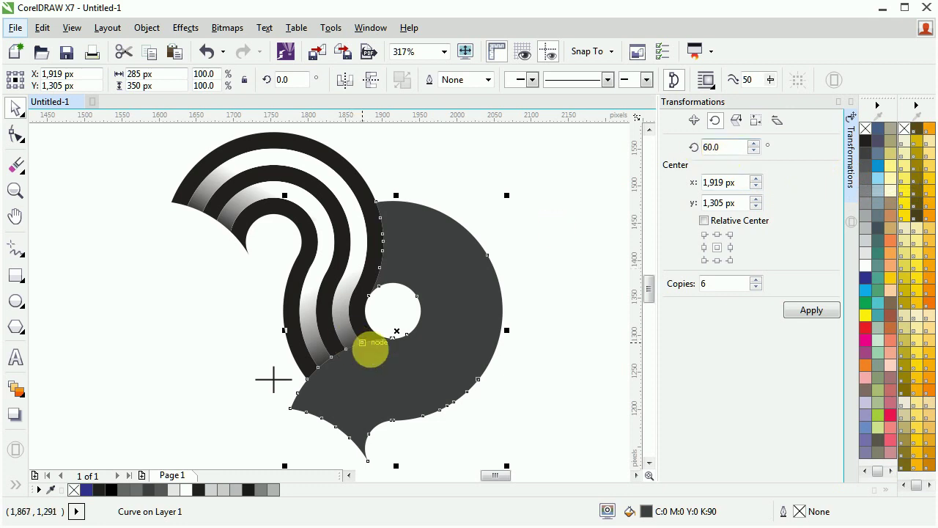
click(396, 336)
mouse_move(396, 332)
mouse_down()
mouse_move(303, 351)
mouse_move(269, 379)
mouse_up()
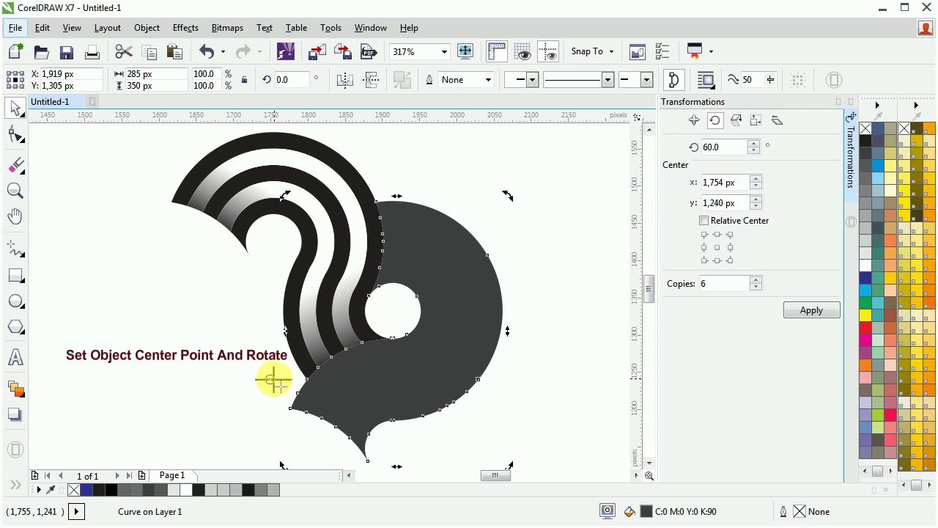
scroll(273, 379, up, 2)
scroll(273, 379, down, 2)
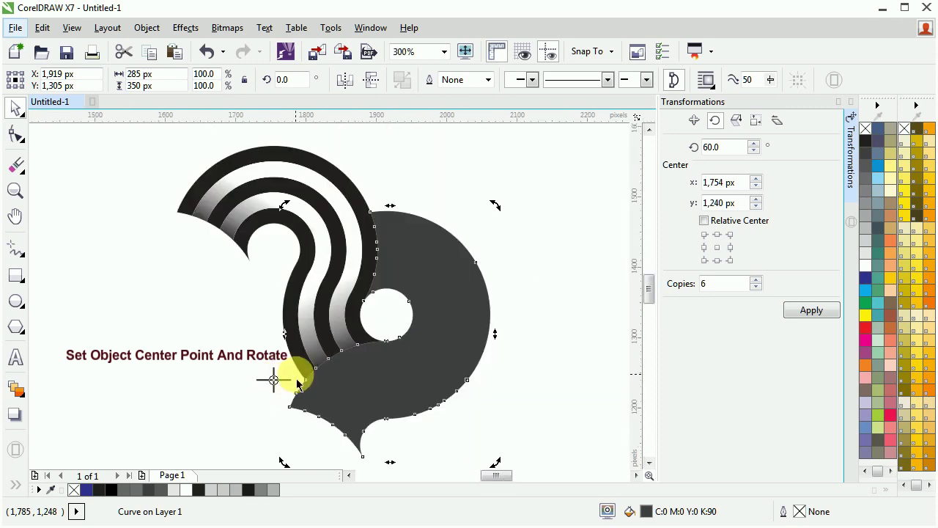
- Rotate the dark grey S shape by 120 degrees with 3 copies around the centre cross
drag(731, 150, 696, 151)
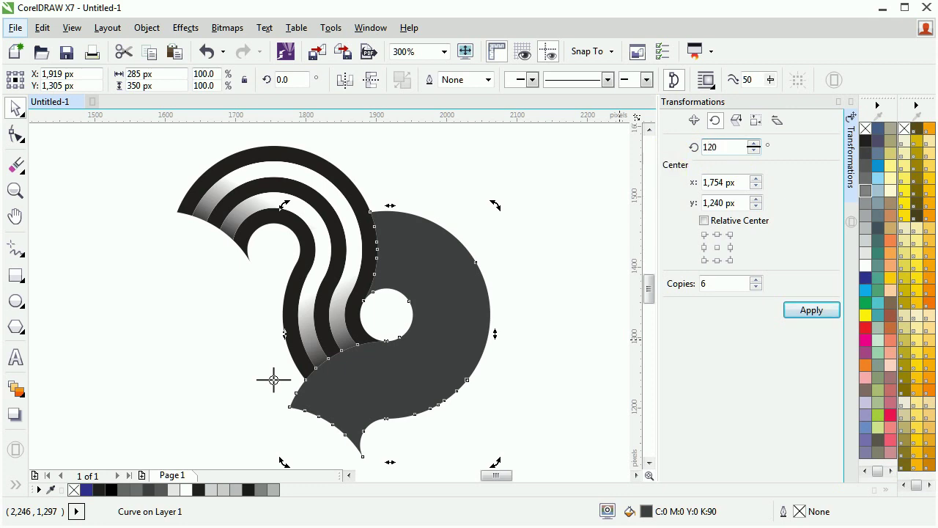
drag(724, 284, 619, 284)
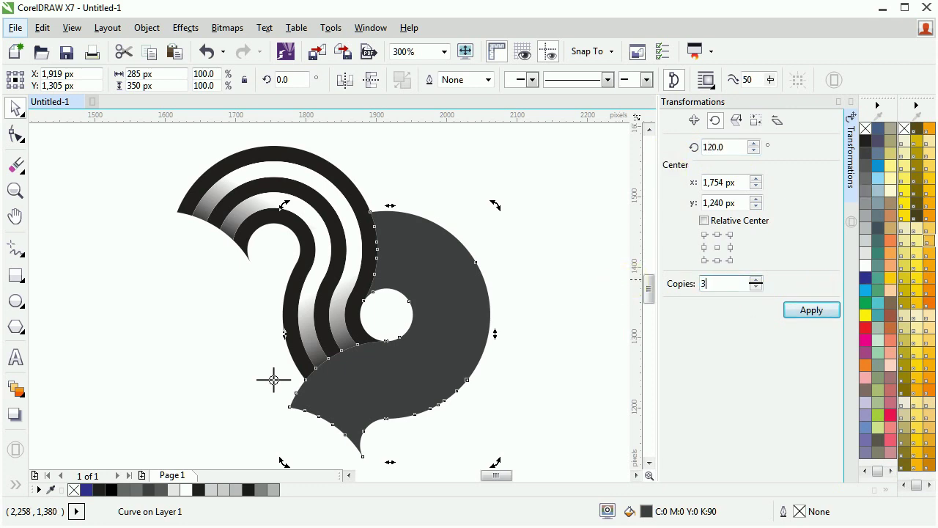
click(811, 310)
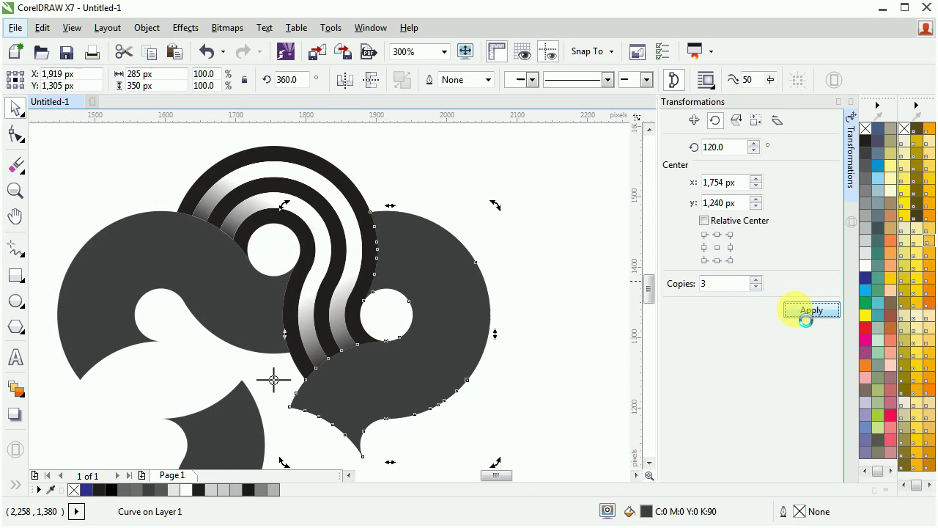
click(491, 188)
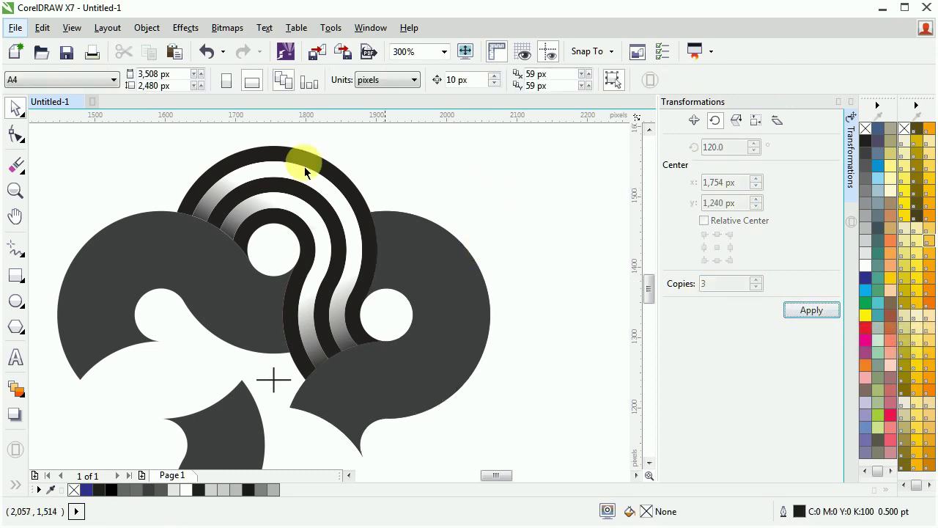
- Select all pieces of the striped S shape, leaving out the centre cross, and group them
drag(405, 137, 134, 379)
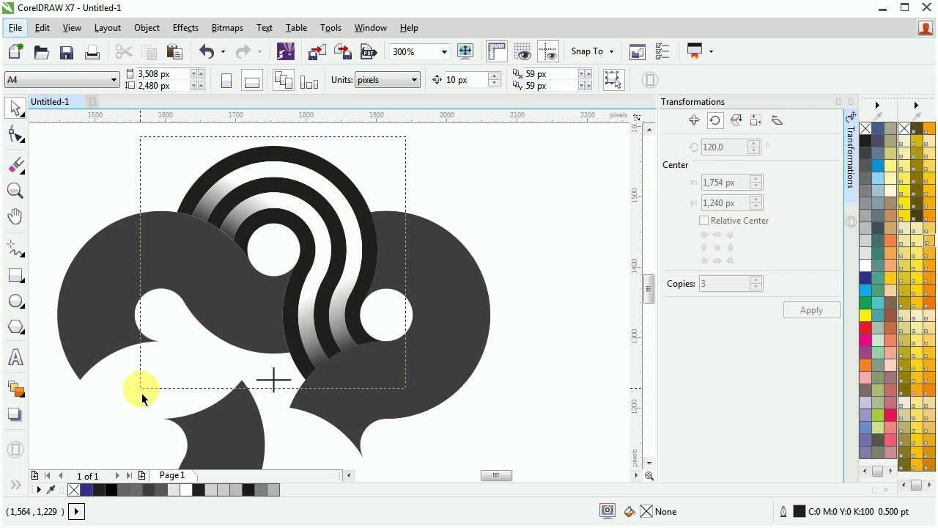
drag(143, 395, 143, 396)
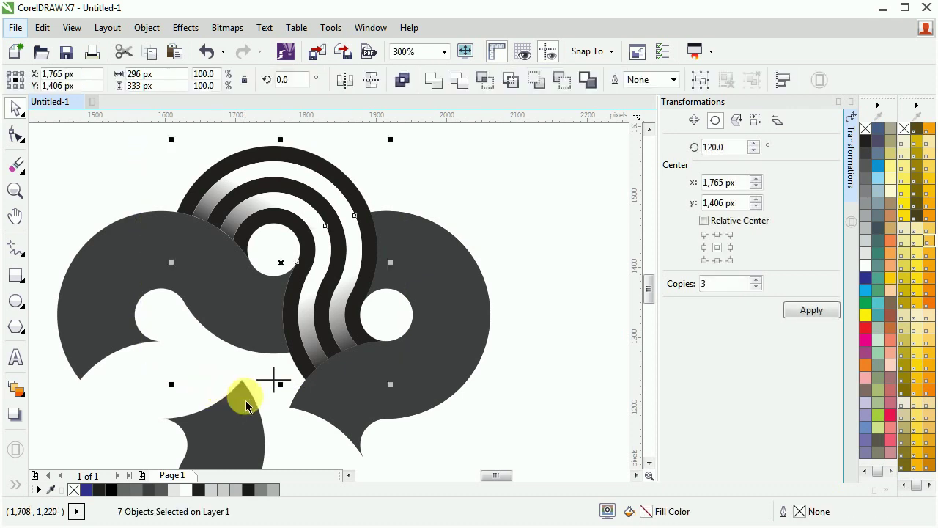
right_click(330, 263)
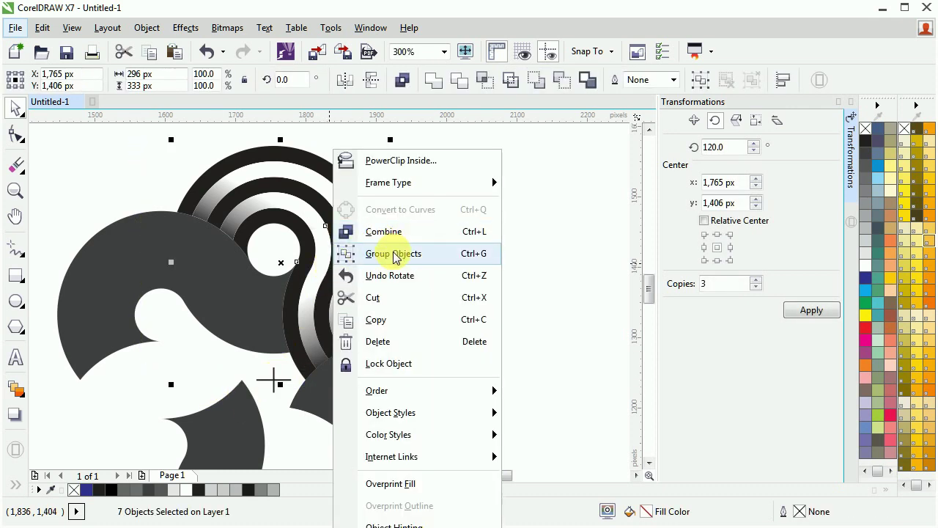
click(396, 253)
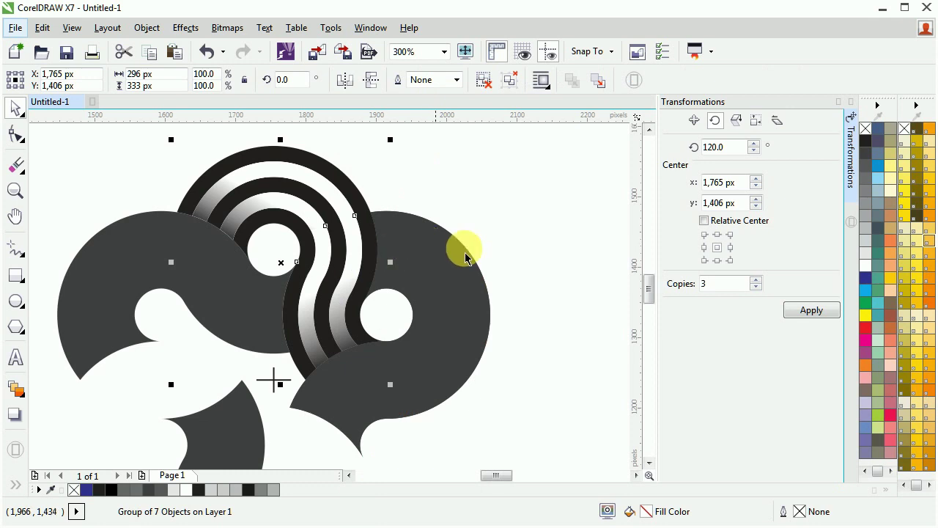
- Place the striped group's rotation centre on the centre cross and rotate it by 120 degrees with 3 copies
click(343, 217)
drag(281, 262, 283, 354)
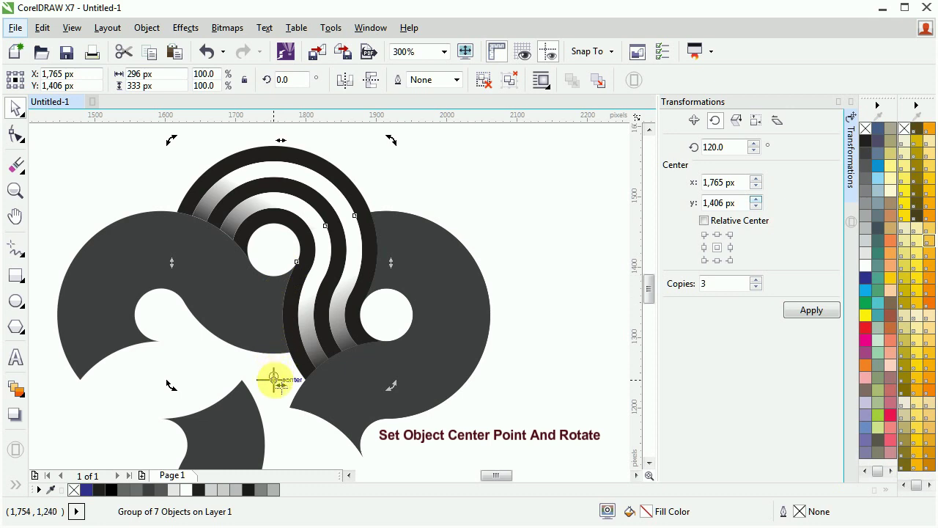
scroll(273, 379, up, 1)
scroll(273, 380, down, 1)
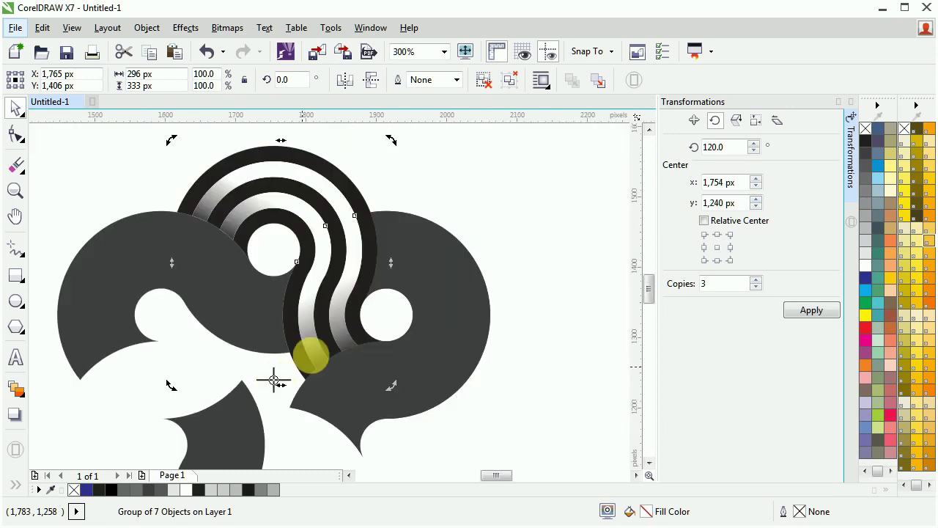
click(810, 311)
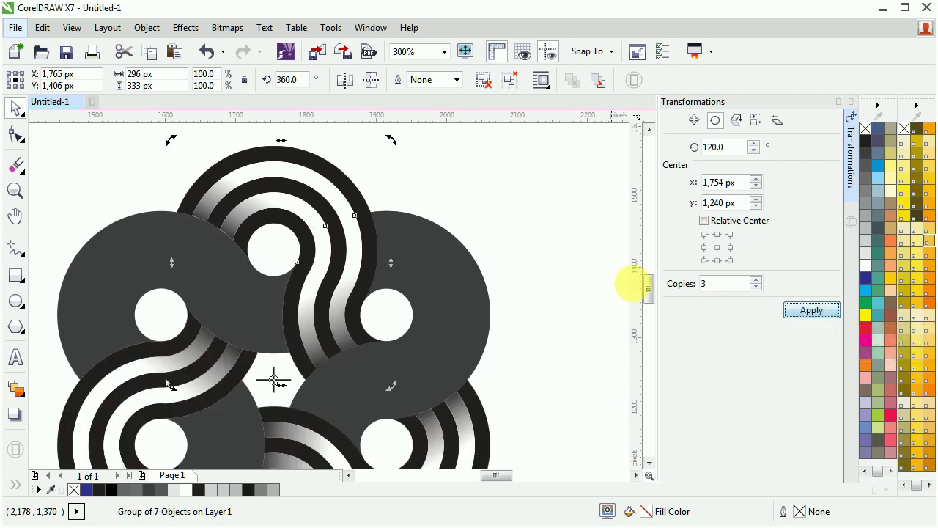
- Collapse the transformation settings and delete the cross at the centre of the design
click(850, 102)
click(544, 176)
scroll(549, 170, down, 1)
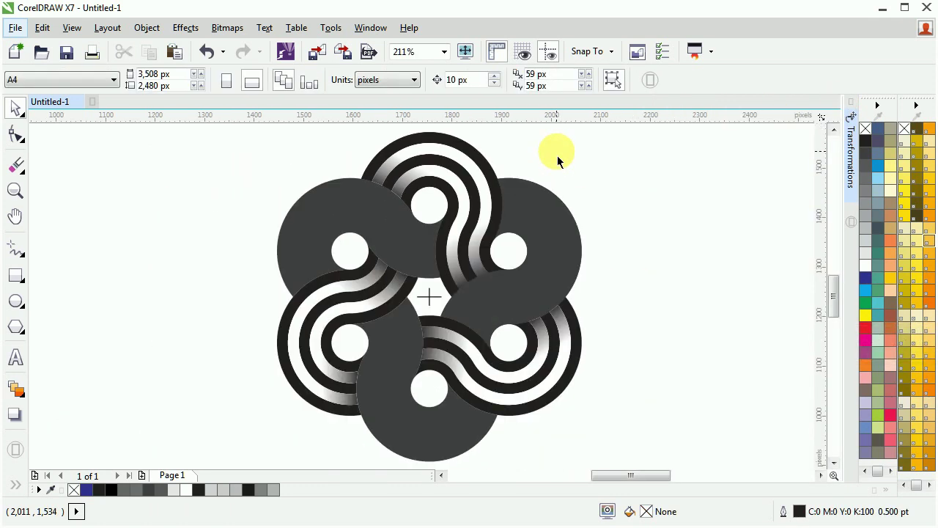
click(430, 297)
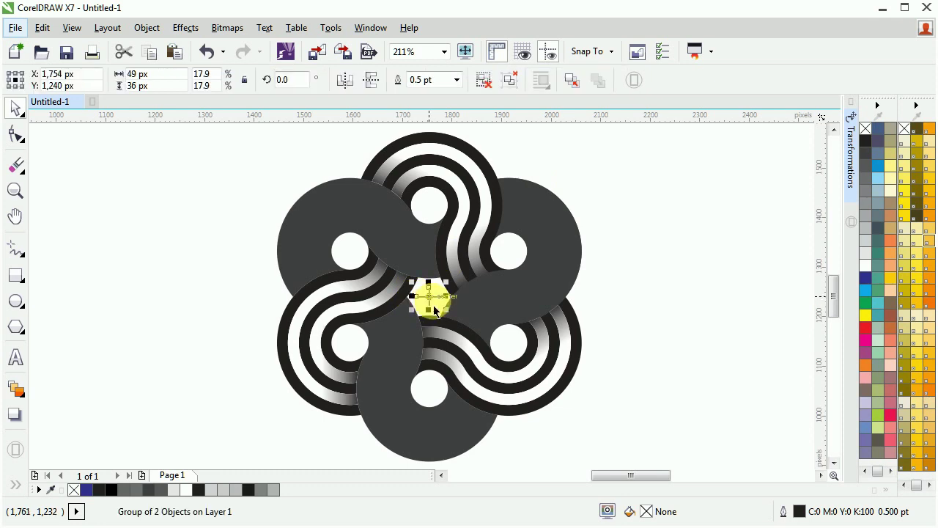
key(Delete)
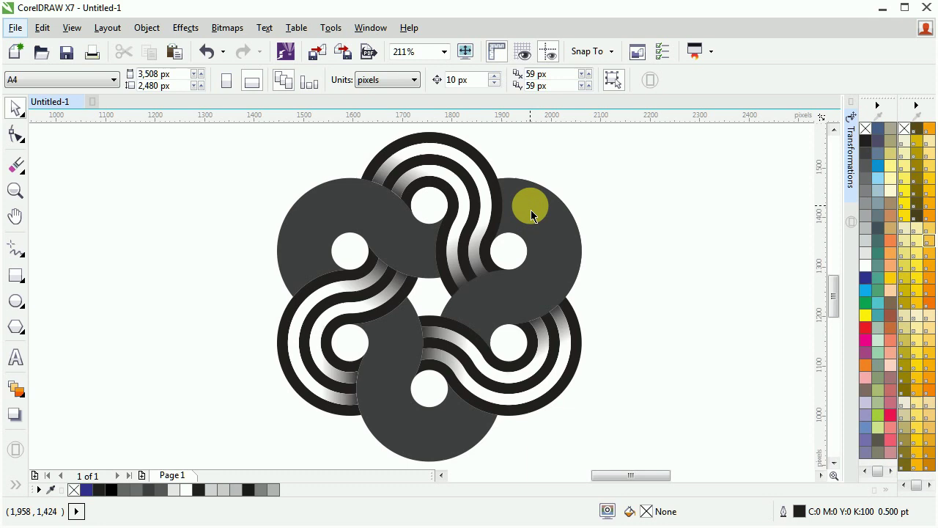
- Select every shape of the interlocking design and group them together
key(ctrl+a)
right_click(494, 212)
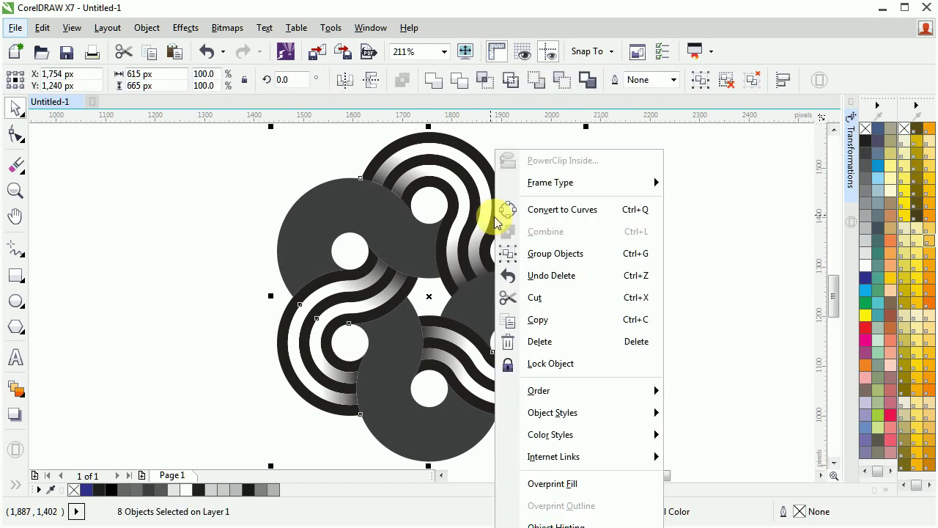
click(554, 253)
- Rotate the whole grouped design to 90 degrees, deselect it and fit it in the view
drag(304, 85, 224, 85)
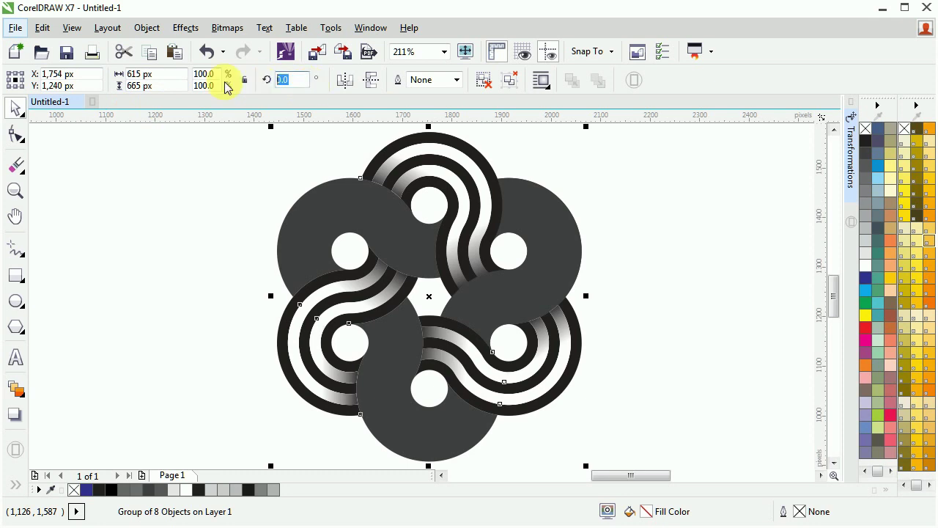
key(Return)
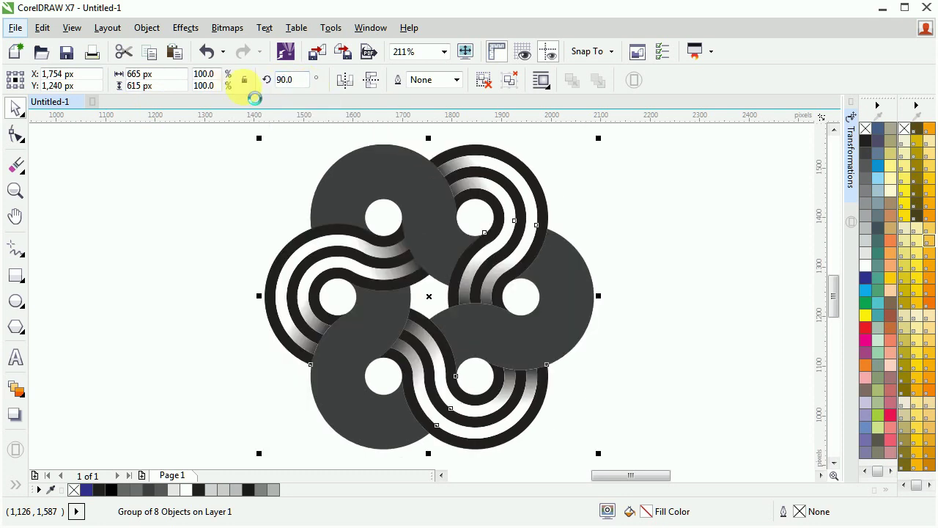
click(677, 263)
key(F4)
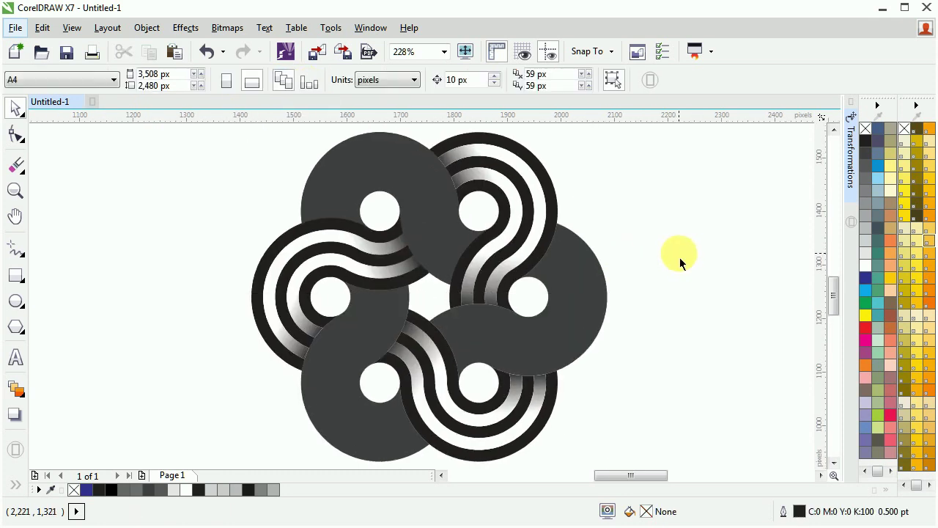